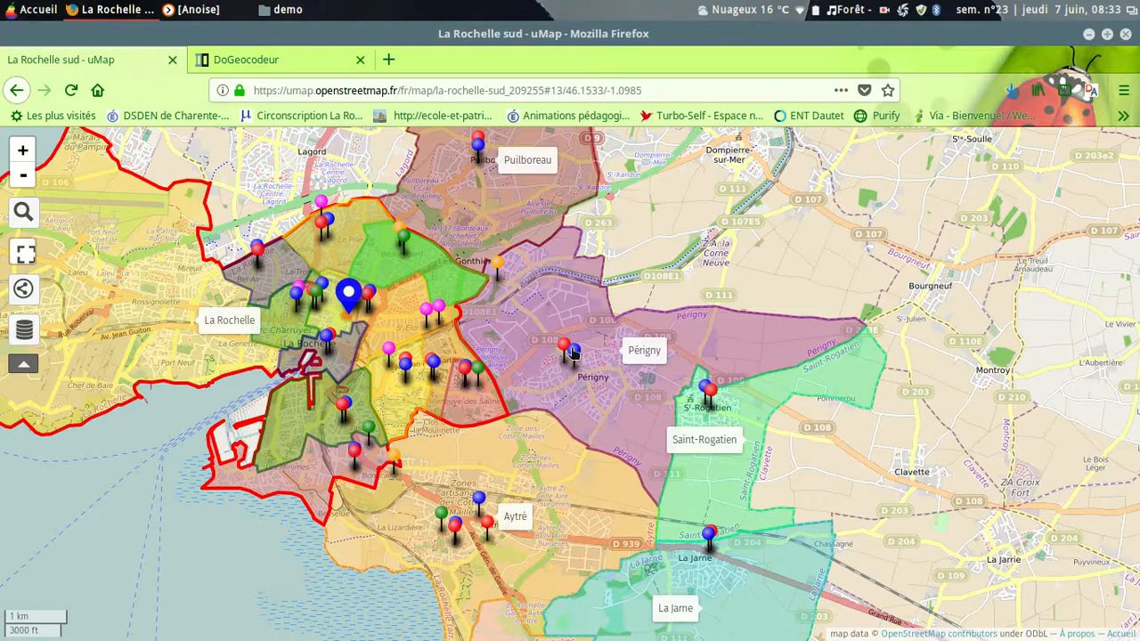
Step: View the details of the school marked in blue at Périgny and close its popup
left_click(573, 354)
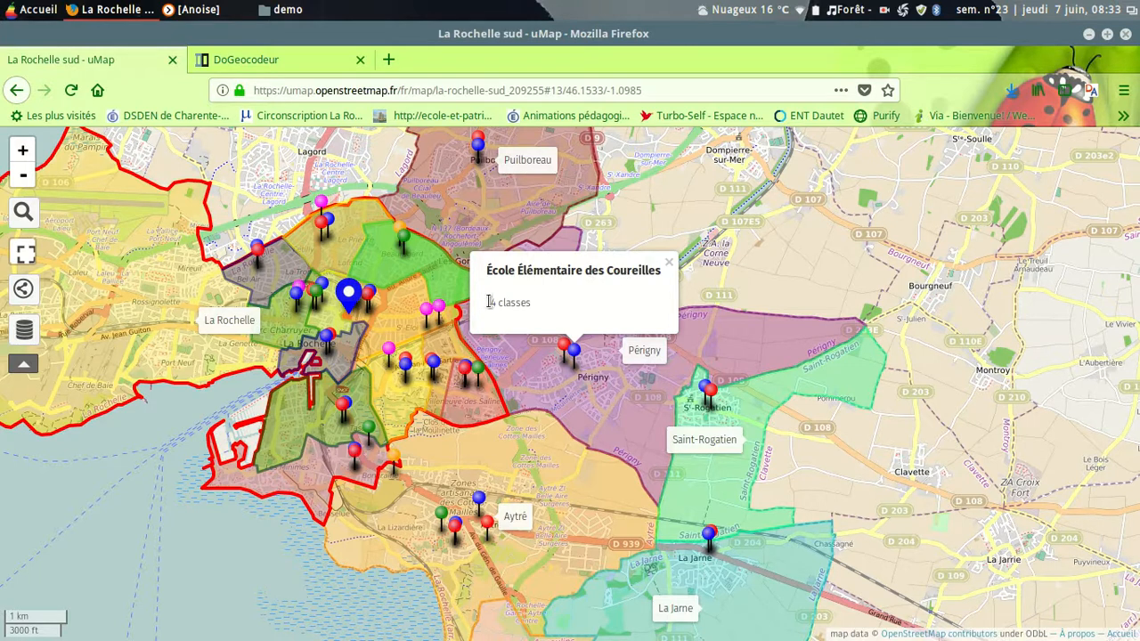
left_click(670, 264)
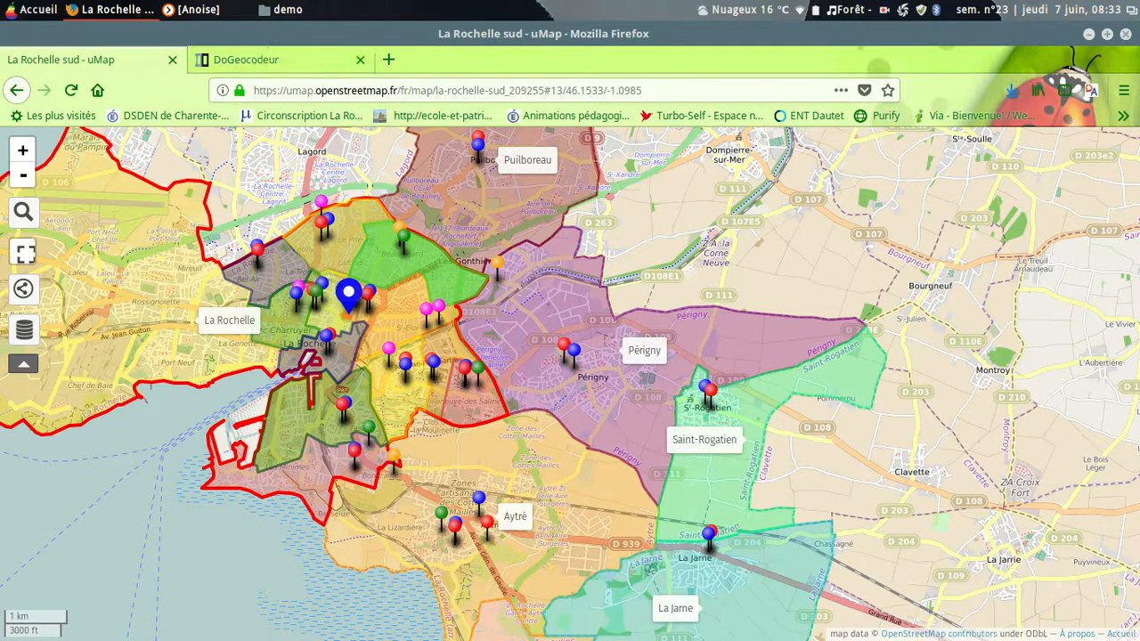
Step: Open liste des écoles.csv from the demo folder in LibreOffice Calc to review its columns, and close the spreadsheet and folder
left_click(286, 9)
double_click(530, 134)
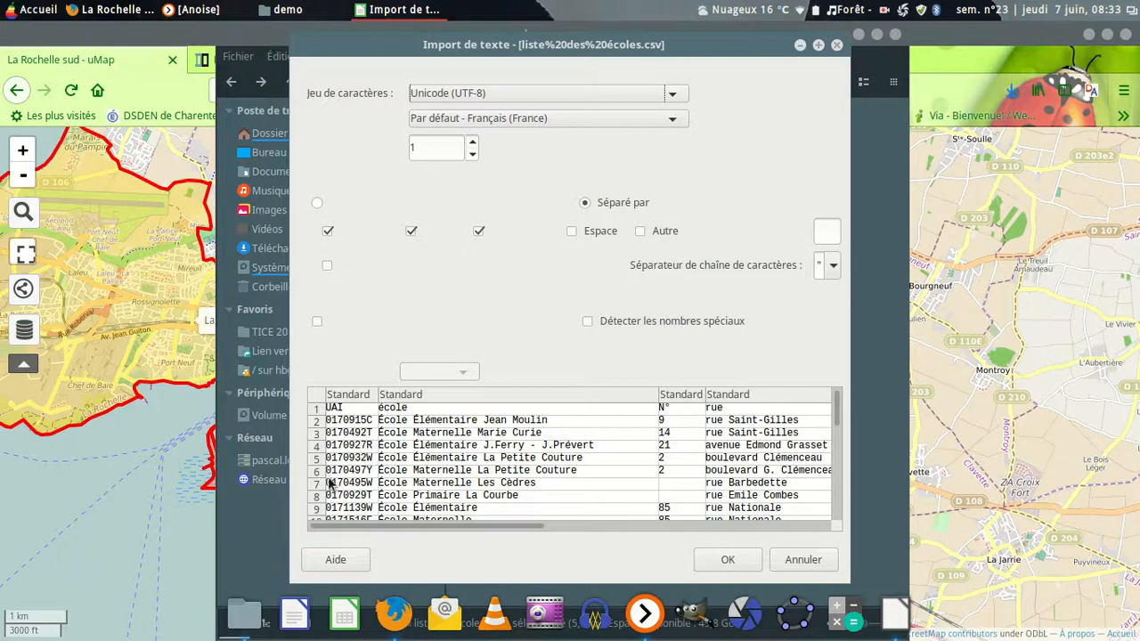
left_click(741, 562)
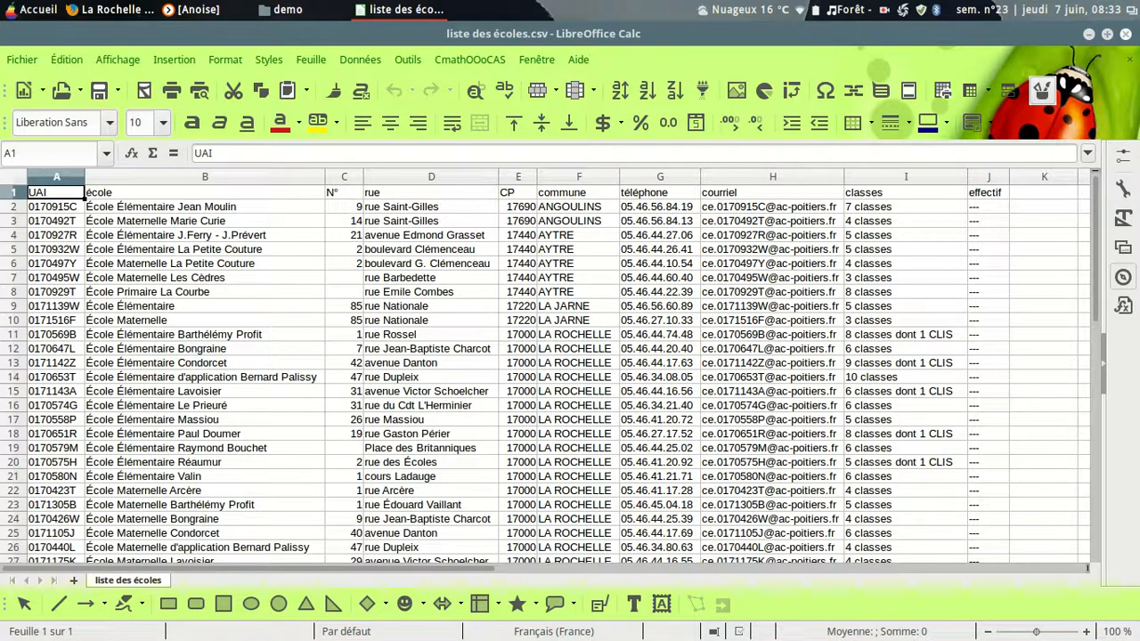
left_click(1125, 33)
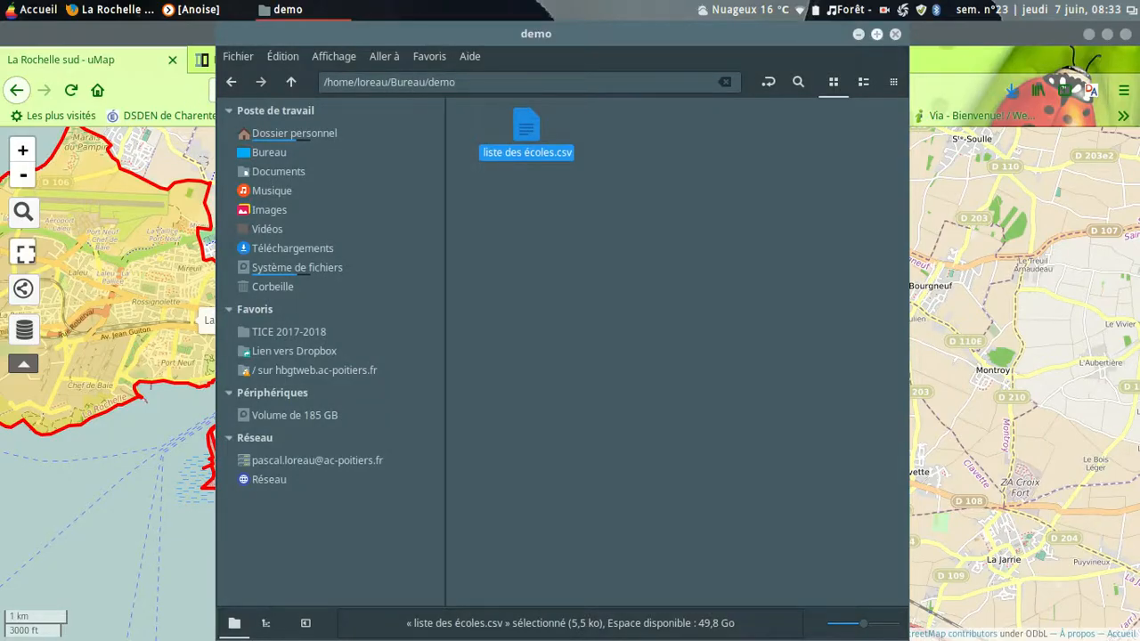
left_click(858, 33)
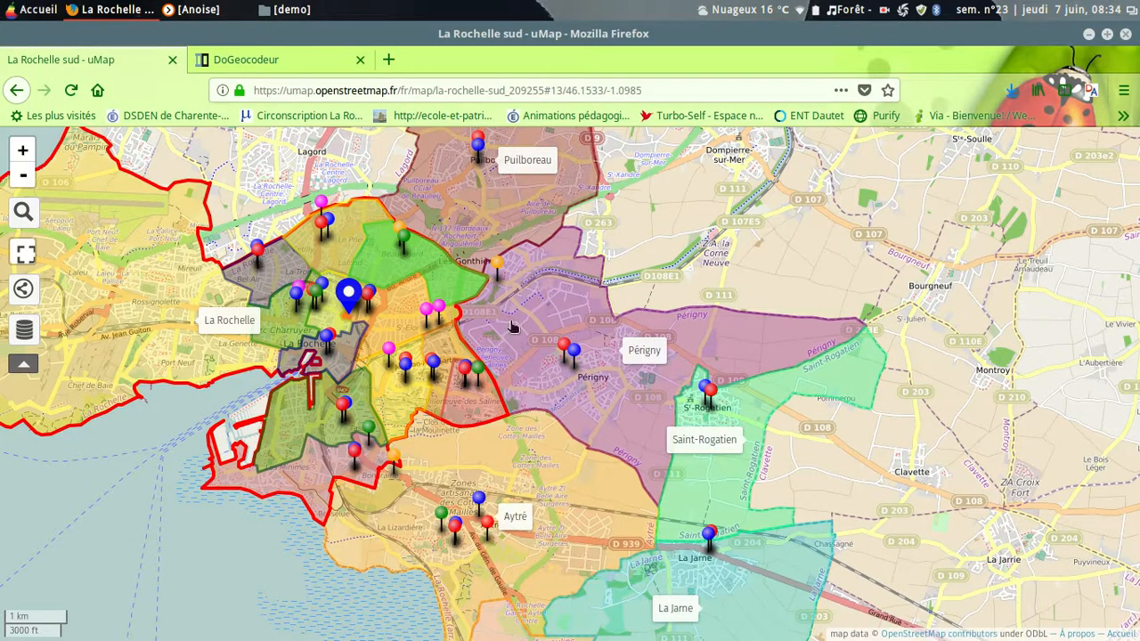
Step: Switch to DoGeocodeur and load liste des écoles.csv as the CSV file to import
left_click(264, 64)
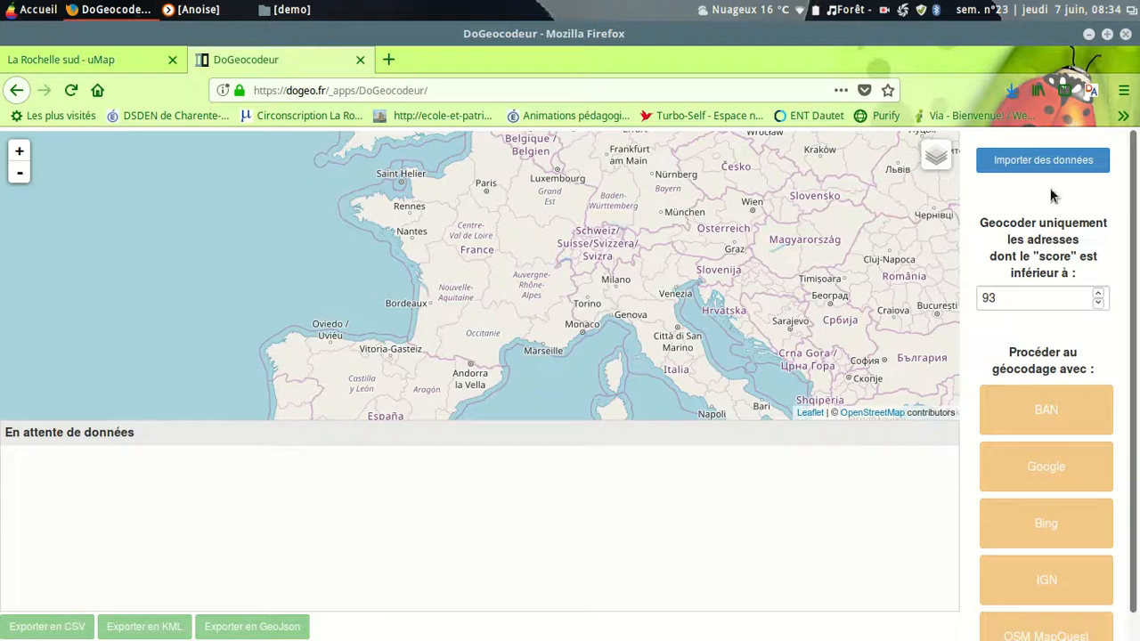
left_click(1054, 159)
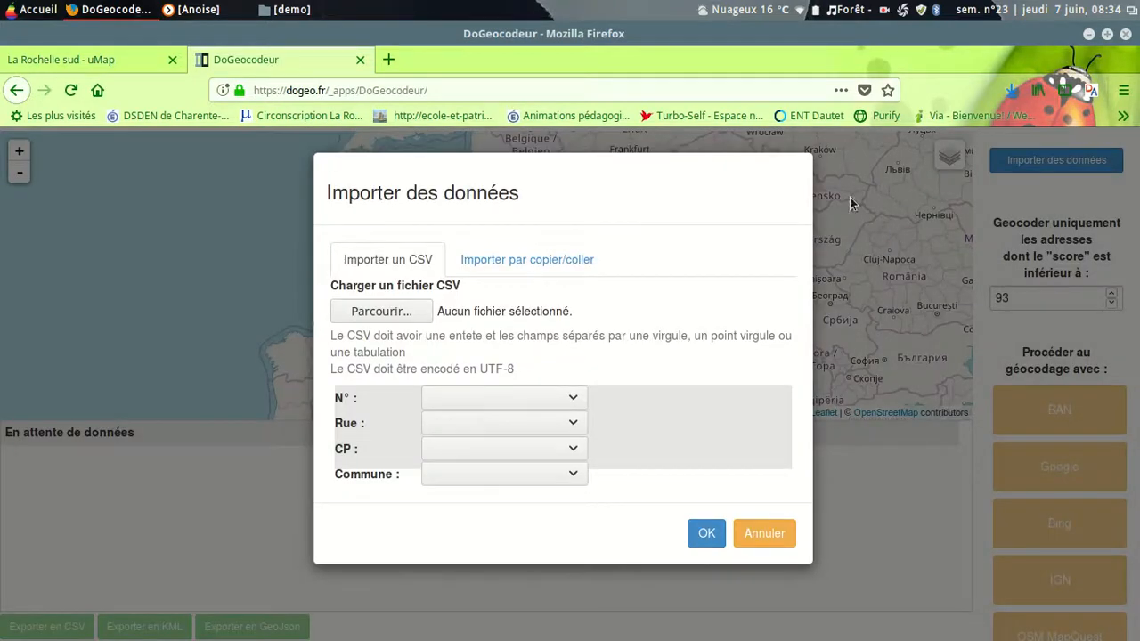
left_click(399, 311)
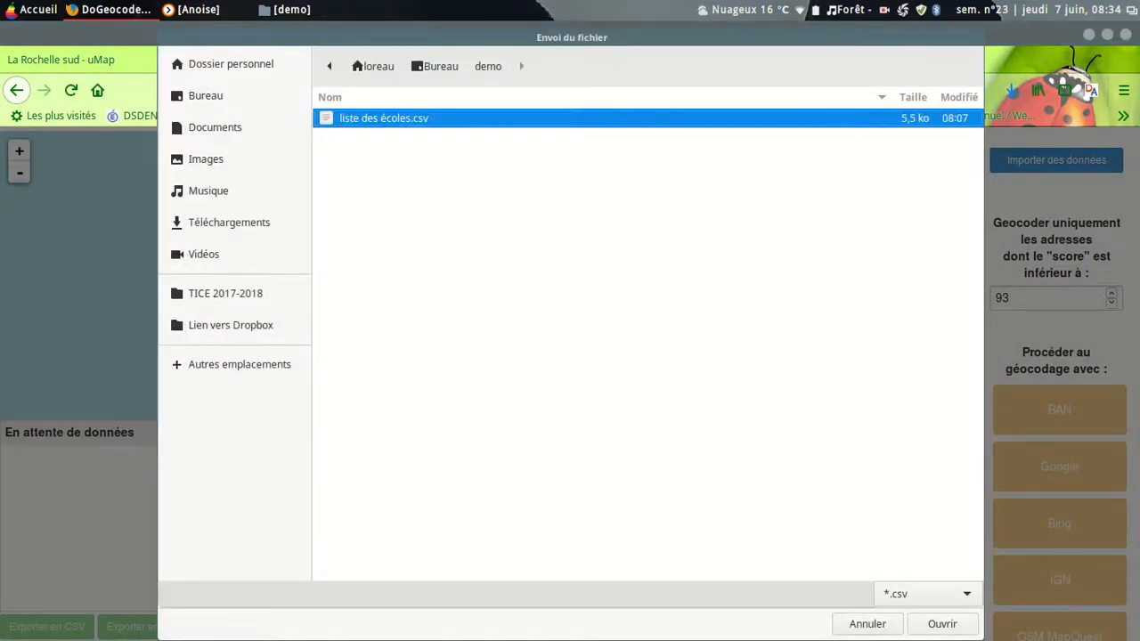
left_click(942, 623)
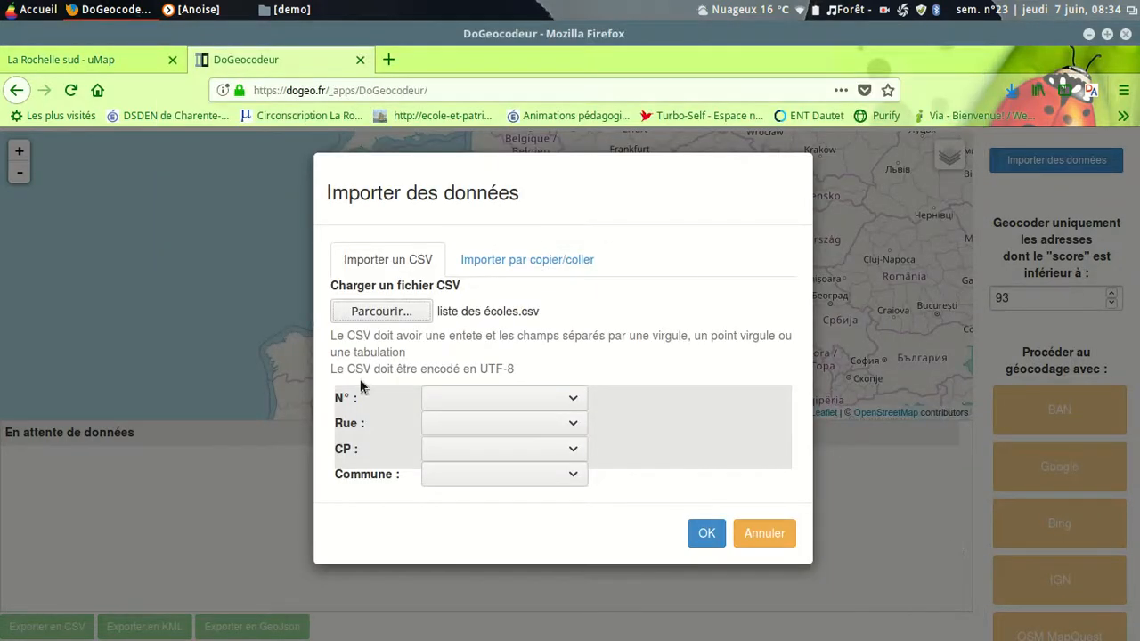
Step: Match the number, street, postcode and town fields to the N°, rue, CP and commune columns, and import the data
left_click(572, 402)
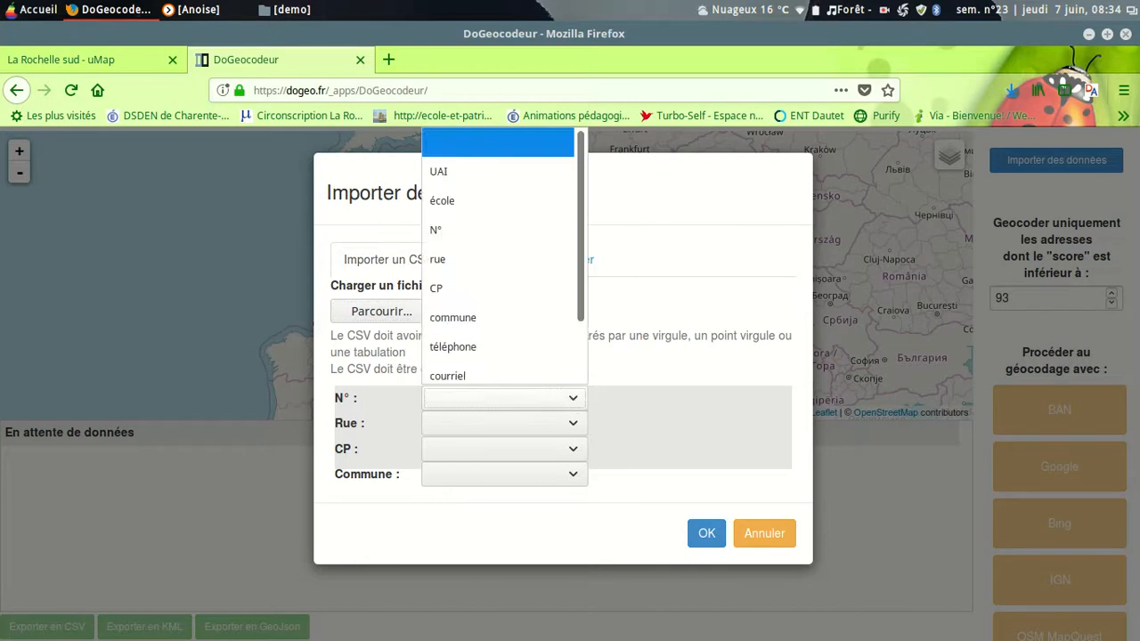
left_click(442, 229)
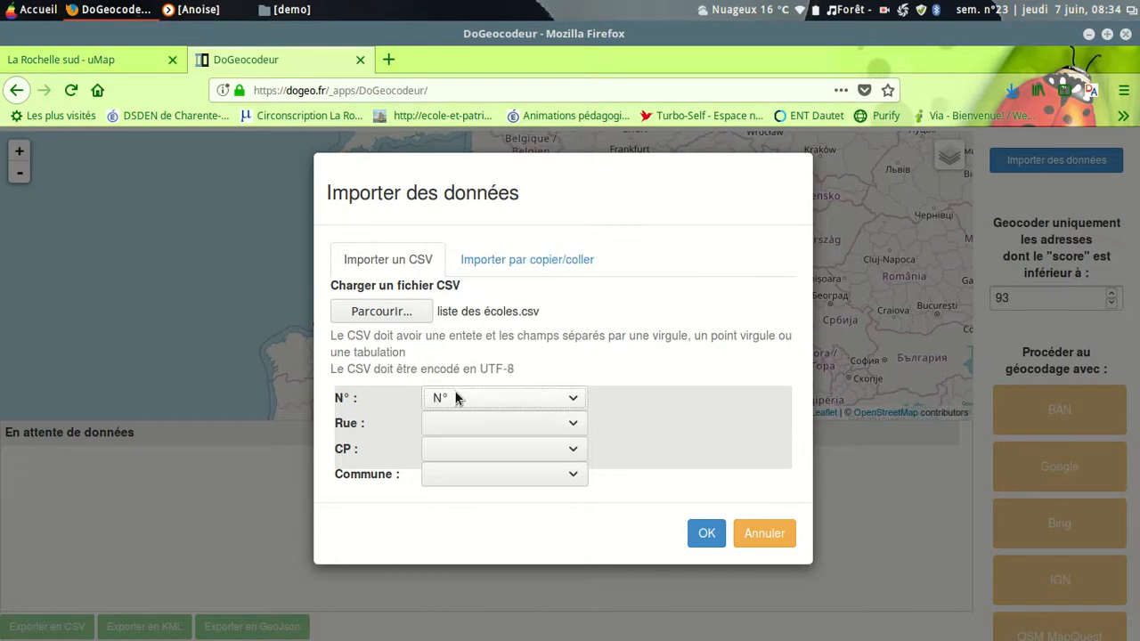
left_click(573, 425)
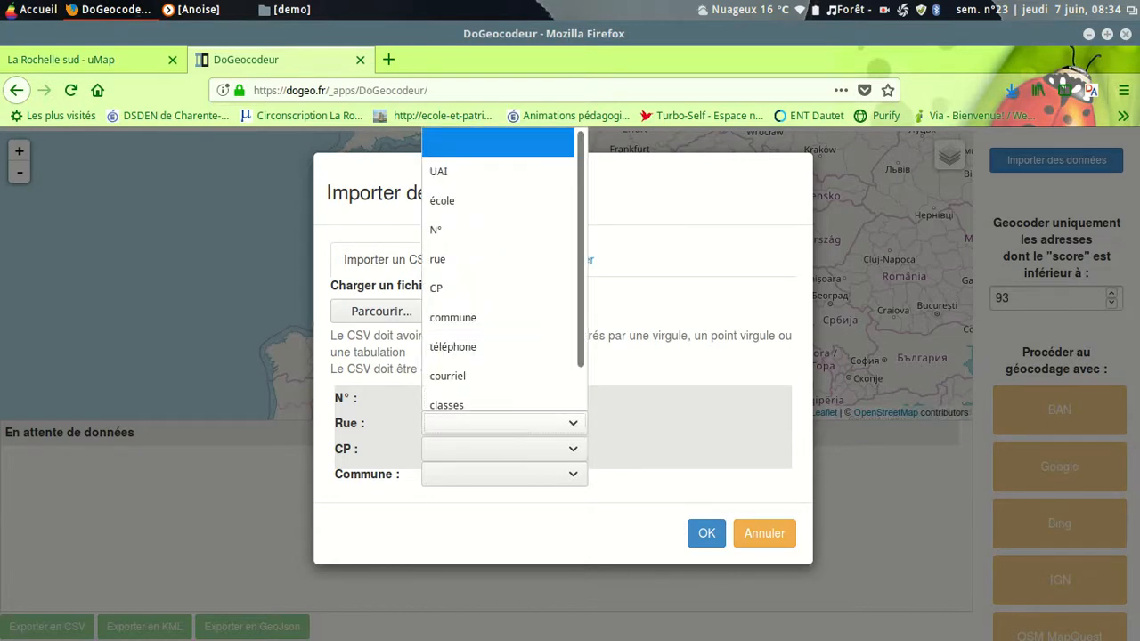
left_click(449, 250)
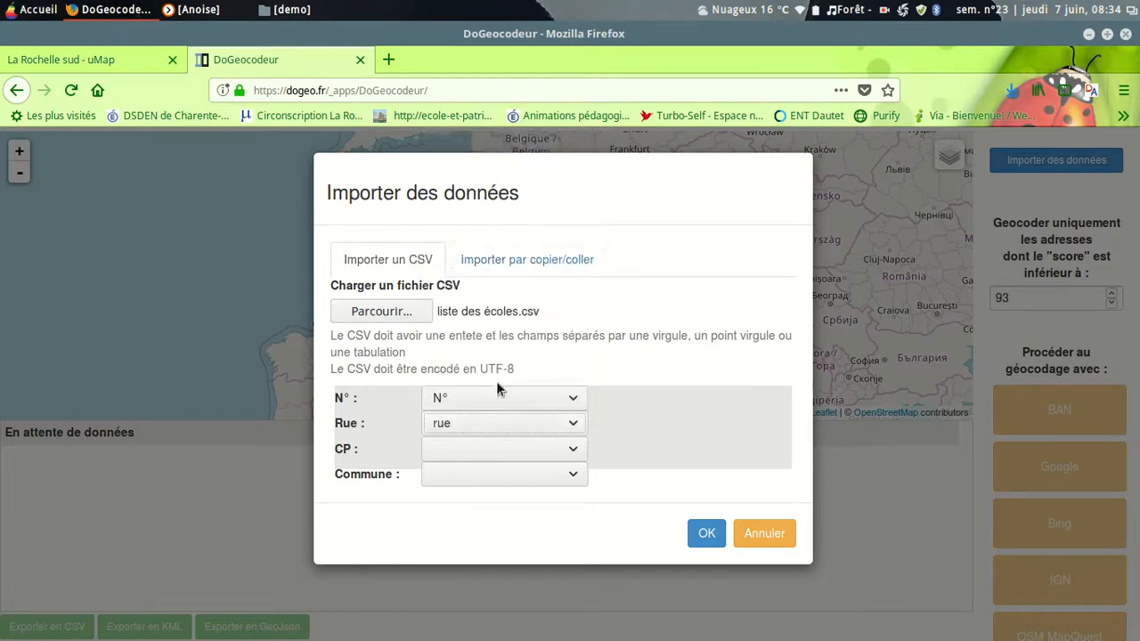
left_click(572, 449)
scroll(524, 347, "down", 1)
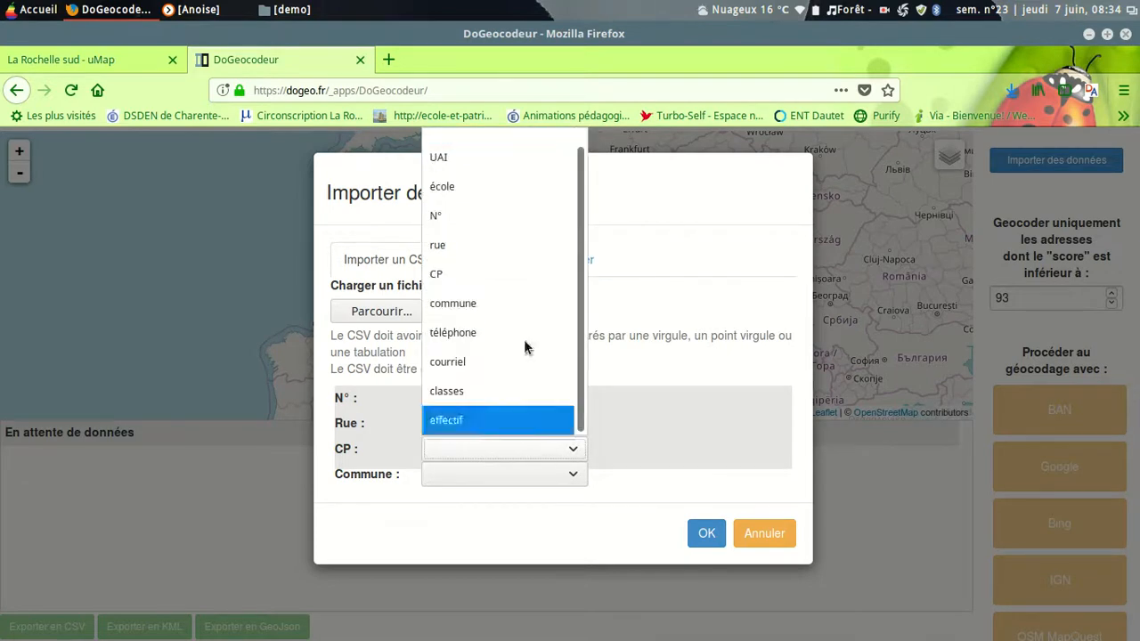
left_click(457, 275)
left_click(571, 474)
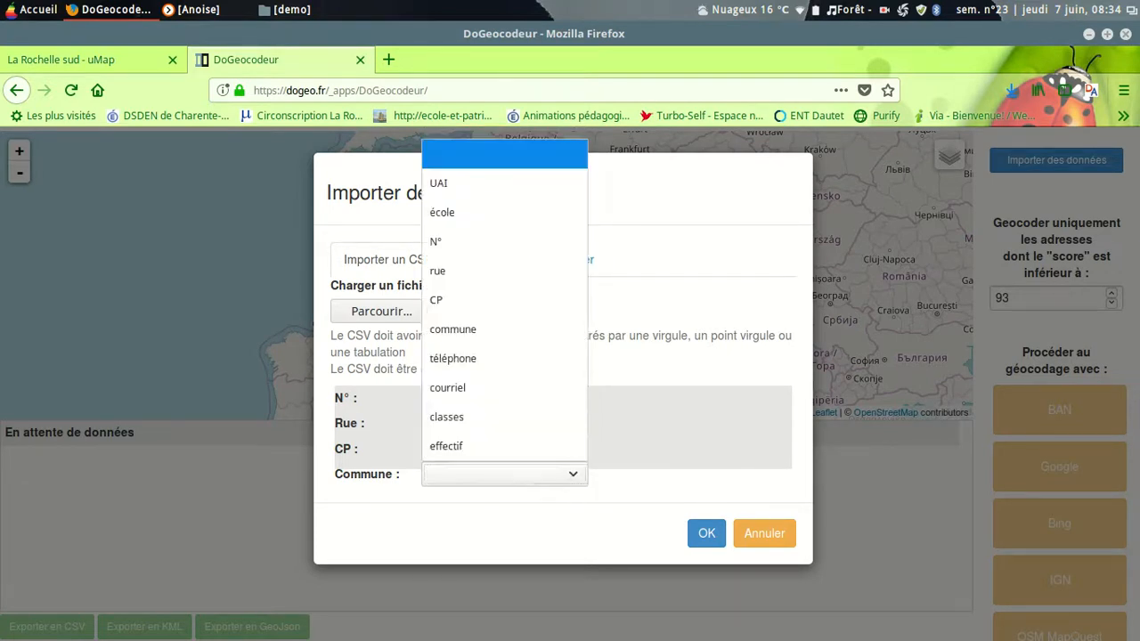
left_click(471, 329)
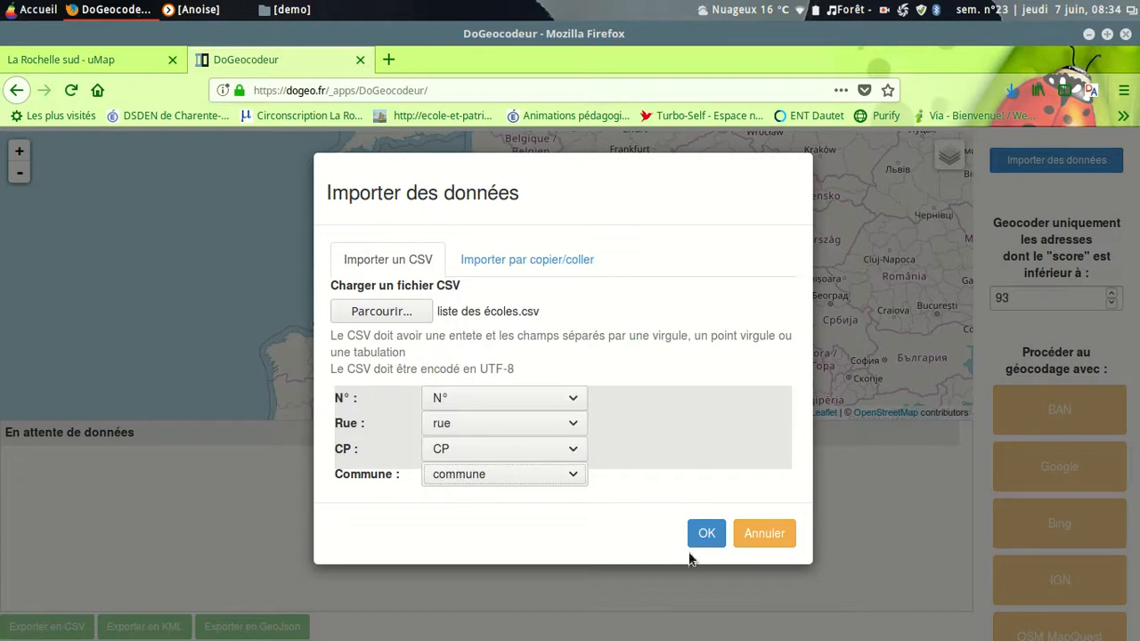
left_click(706, 536)
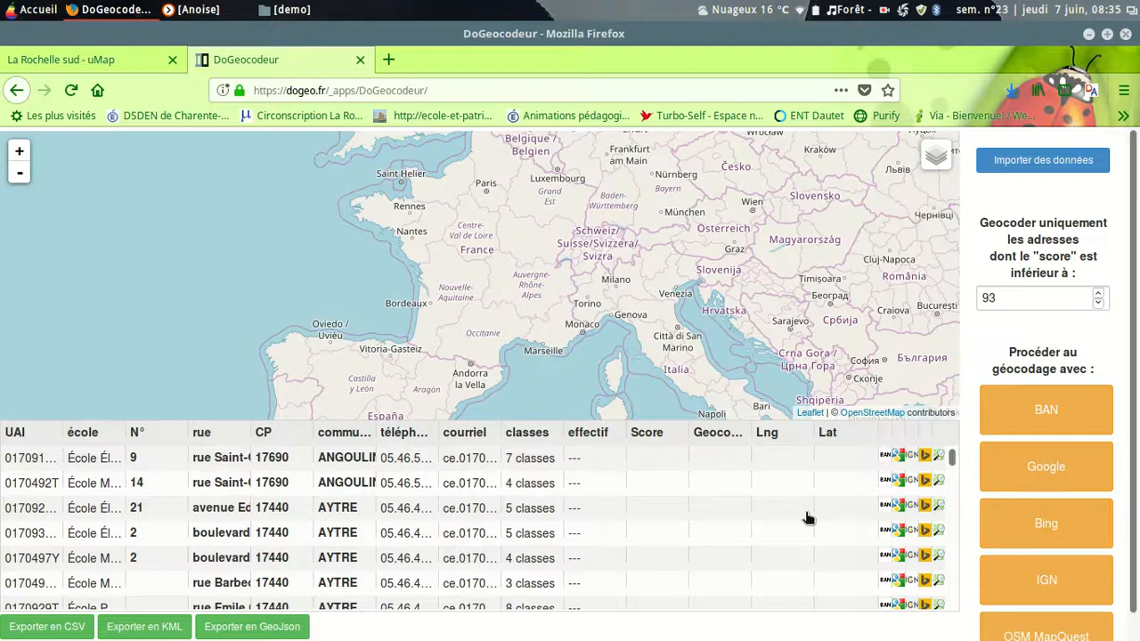
Step: Geocode the imported school addresses with BAN
left_click(1047, 411)
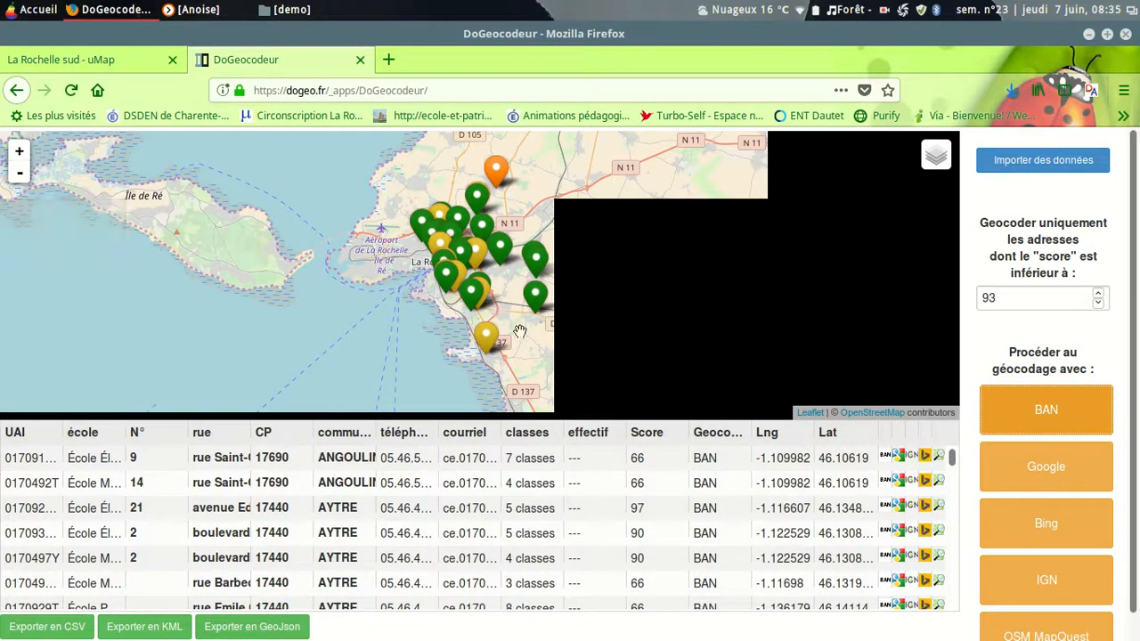
Step: Reposition the two overlapping Angoulins school markers onto the buildings on the north and south sides of Rue Saint-Gilles
scroll(519, 334, "up", 3)
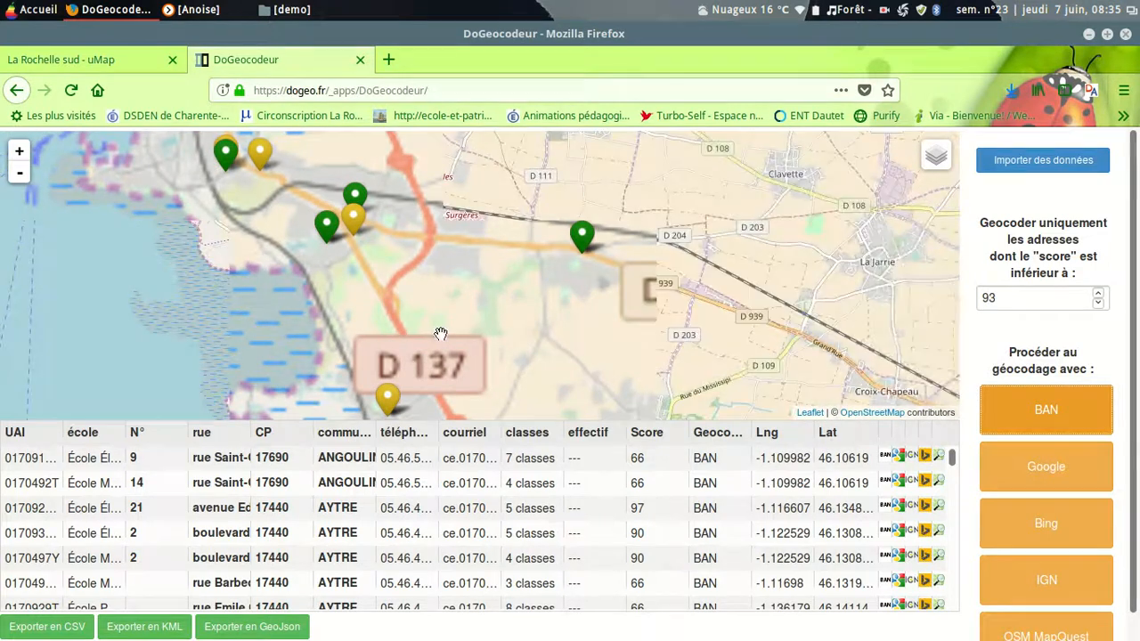
scroll(449, 395, "up", 2)
left_click_drag(400, 386, 426, 242)
scroll(399, 312, "up", 1)
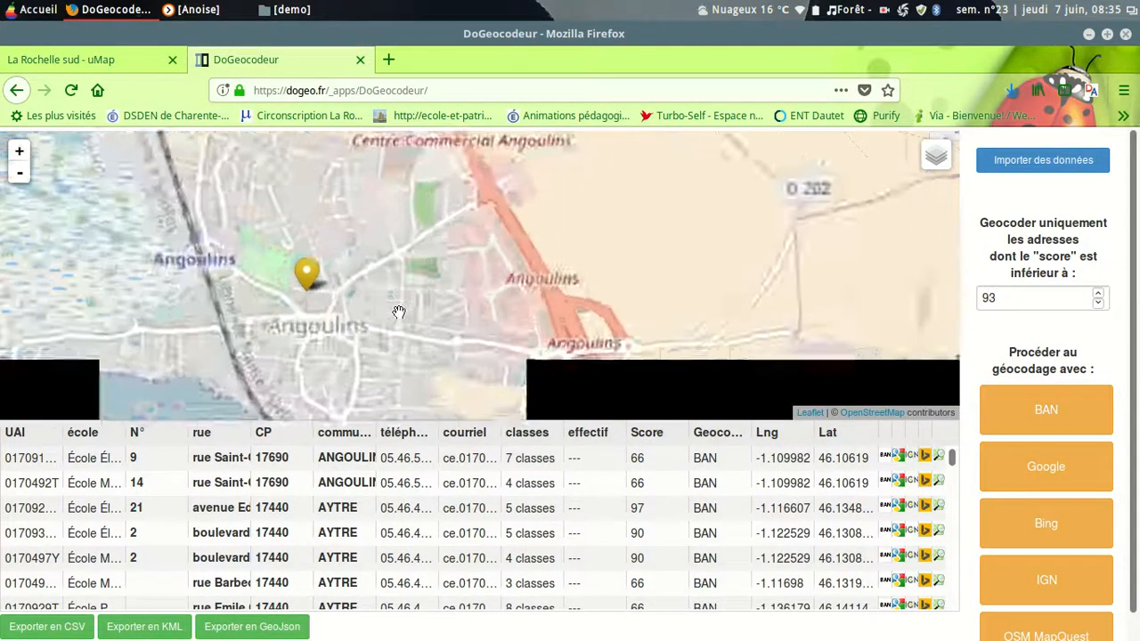
scroll(399, 312, "up", 1)
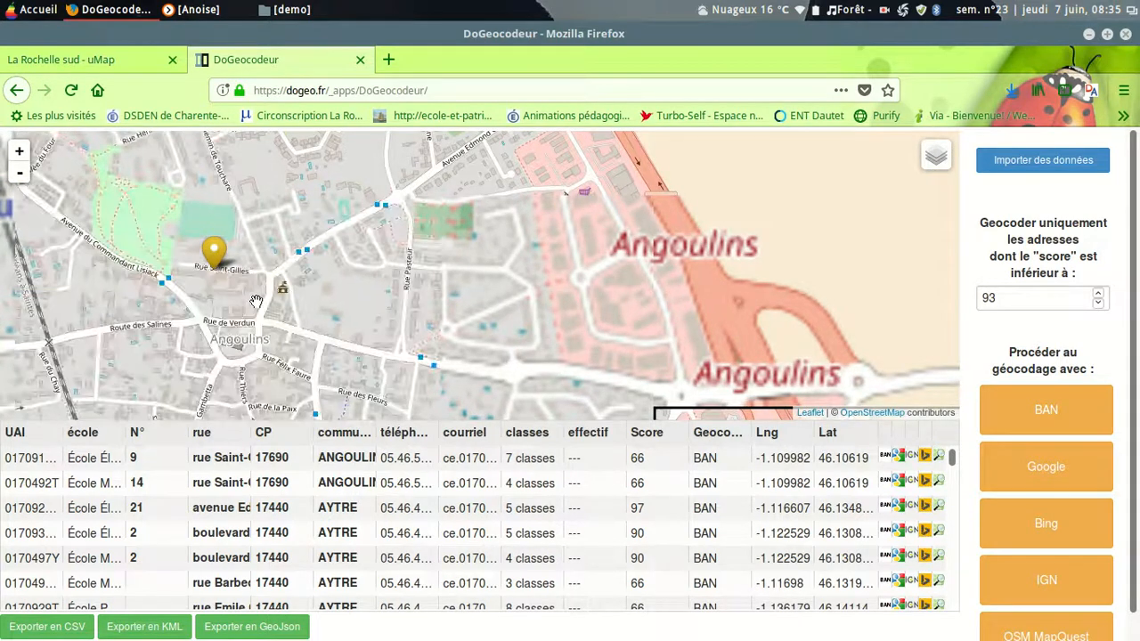
left_click_drag(256, 302, 372, 293)
scroll(374, 289, "up", 1)
scroll(375, 289, "up", 1)
left_click_drag(312, 247, 508, 336)
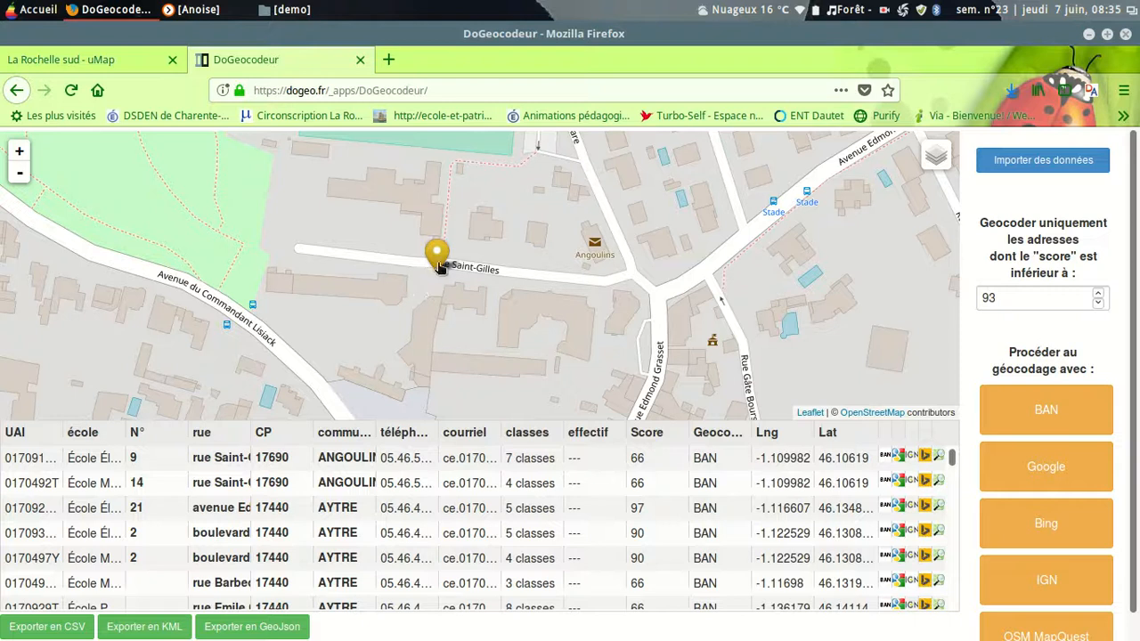
mouse_move(437, 262)
left_mouse_down()
mouse_move(482, 256)
mouse_move(427, 234)
mouse_move(406, 208)
left_mouse_up()
left_click_drag(435, 260, 507, 279)
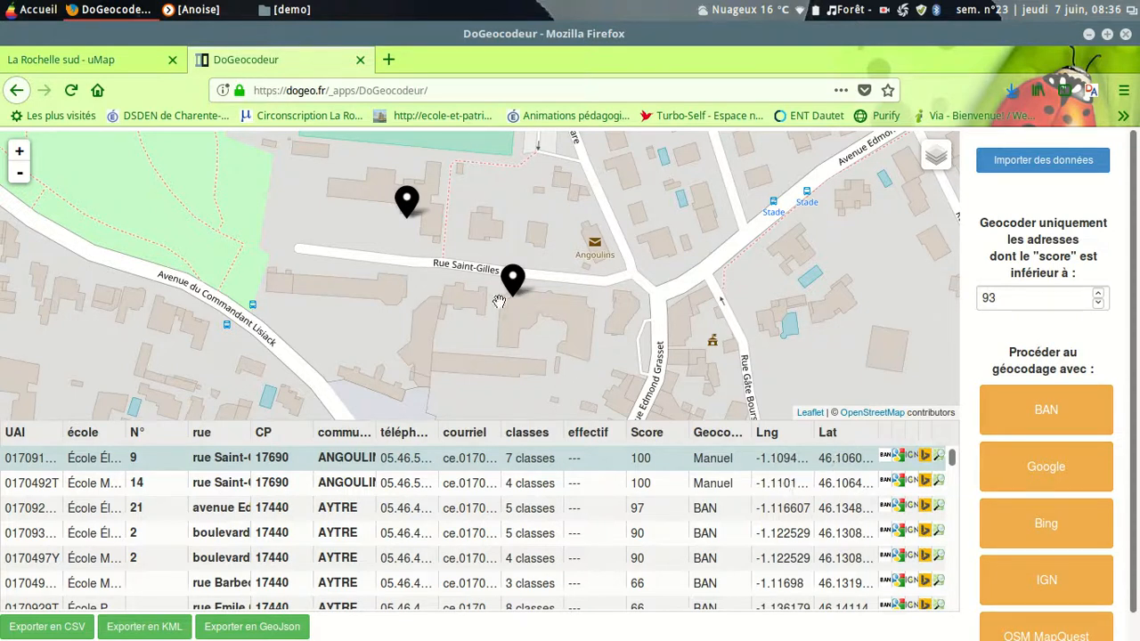
mouse_move(511, 282)
left_mouse_down()
mouse_move(472, 279)
mouse_move(511, 280)
left_mouse_up()
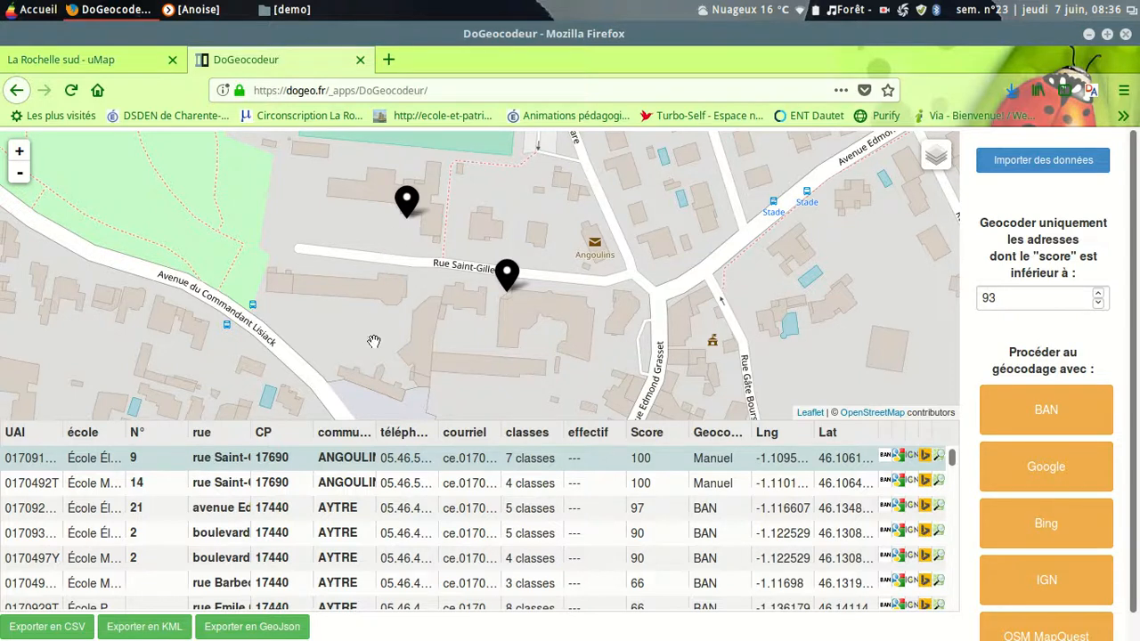
Step: Export the geocoded table as CSV and open it in LibreOffice Calc with editing enabled
left_click(45, 628)
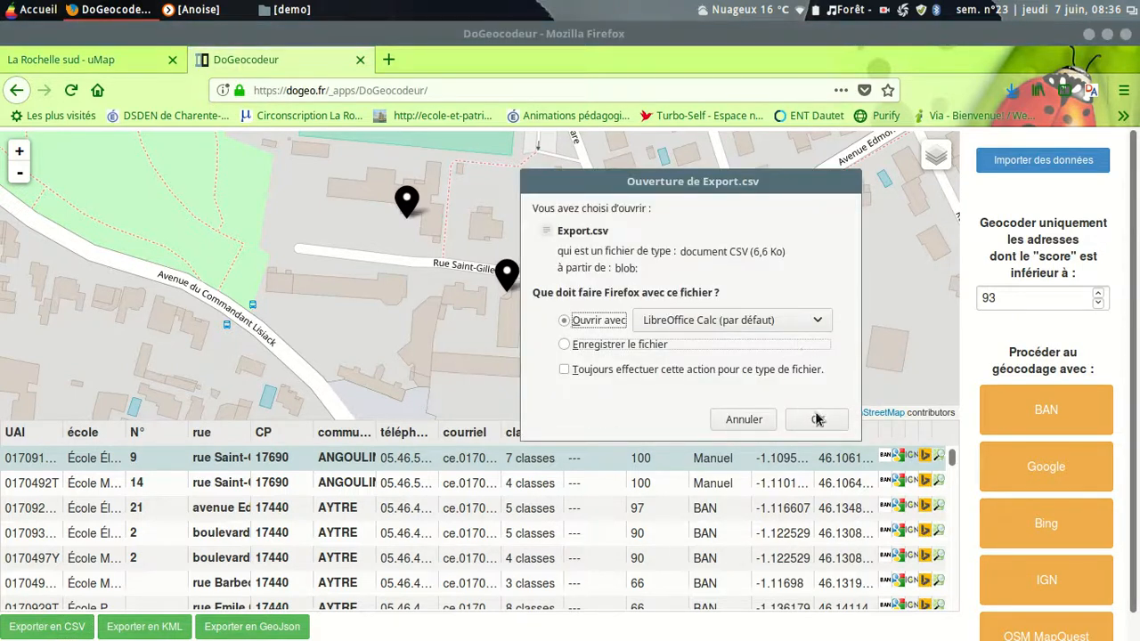
left_click(817, 422)
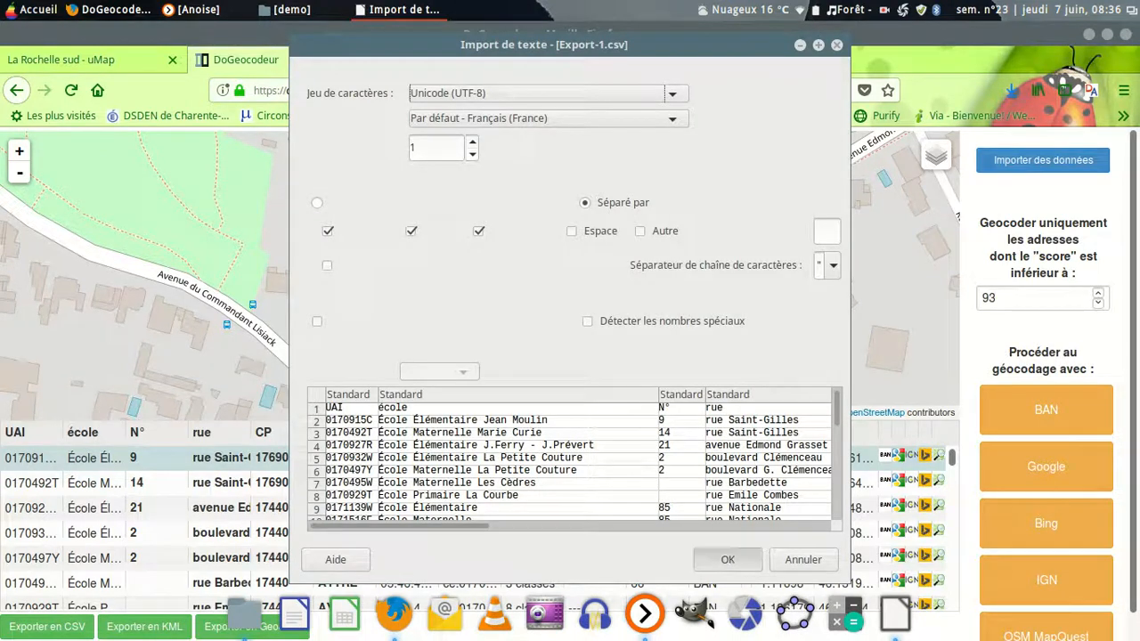
left_click(727, 558)
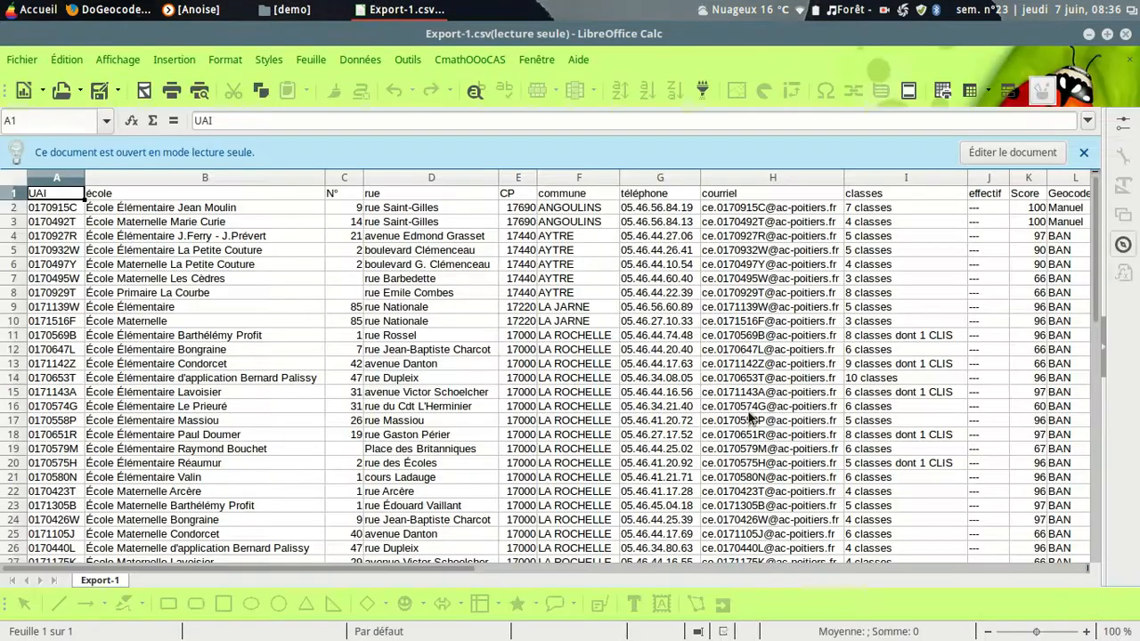
left_click(1012, 152)
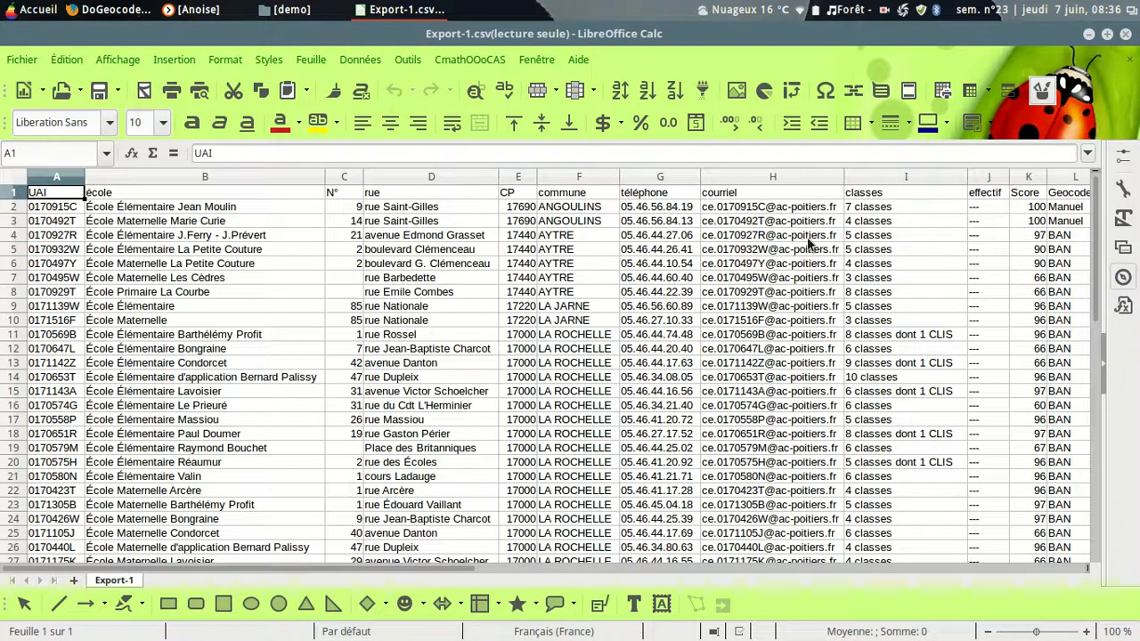
Step: Delete the Score and Geocoder columns from the exported spreadsheet
left_click_drag(372, 571, 572, 574)
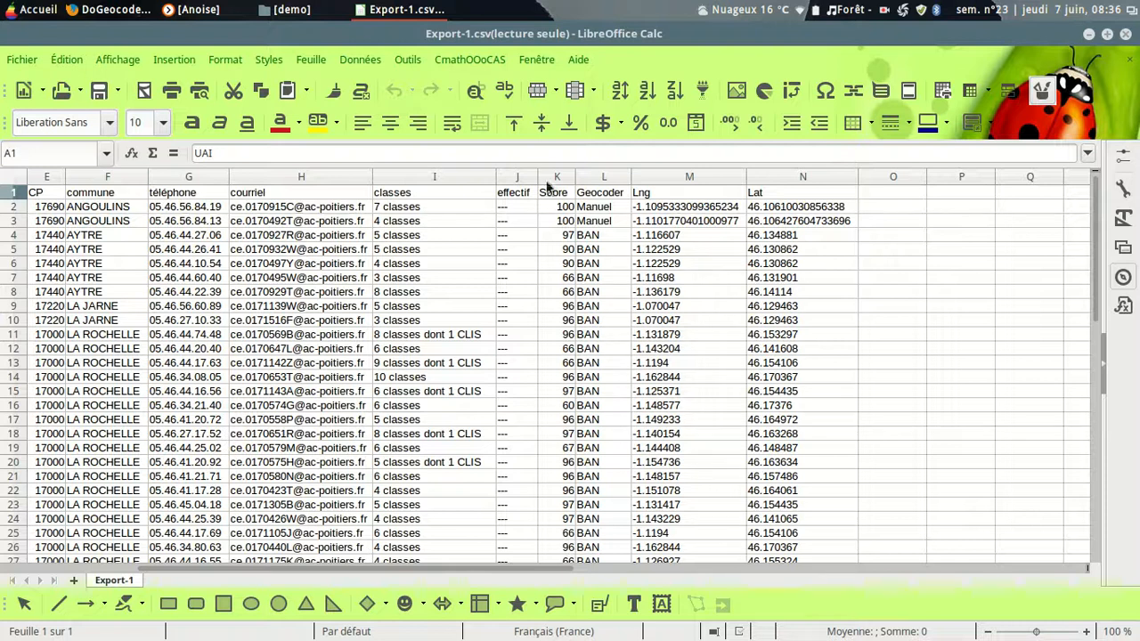
left_click_drag(550, 179, 592, 178)
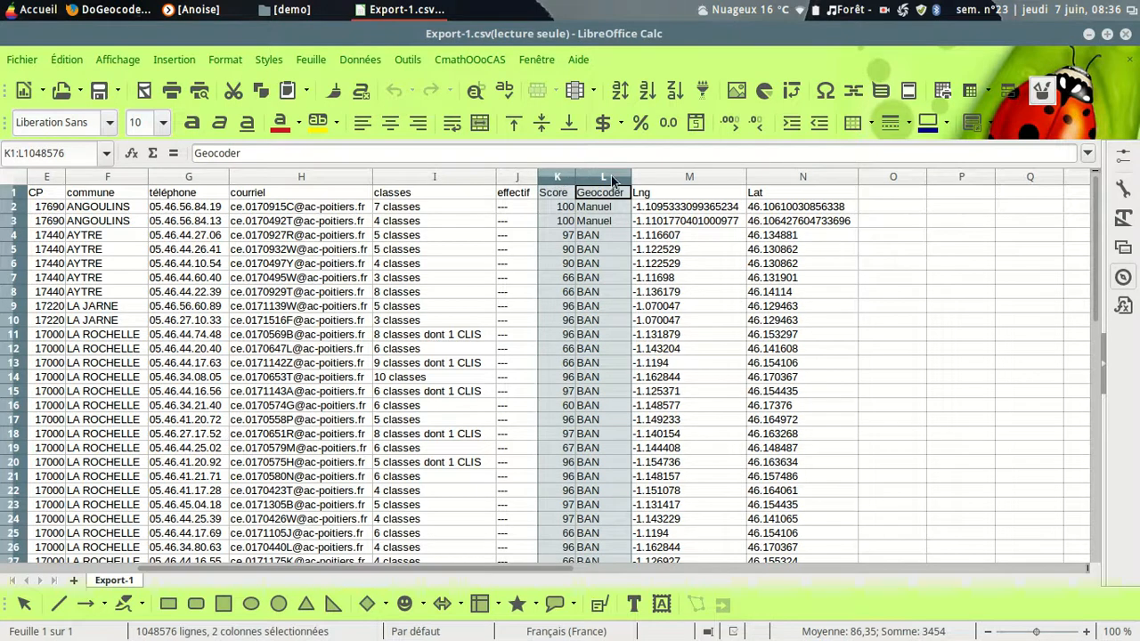
left_click(361, 57)
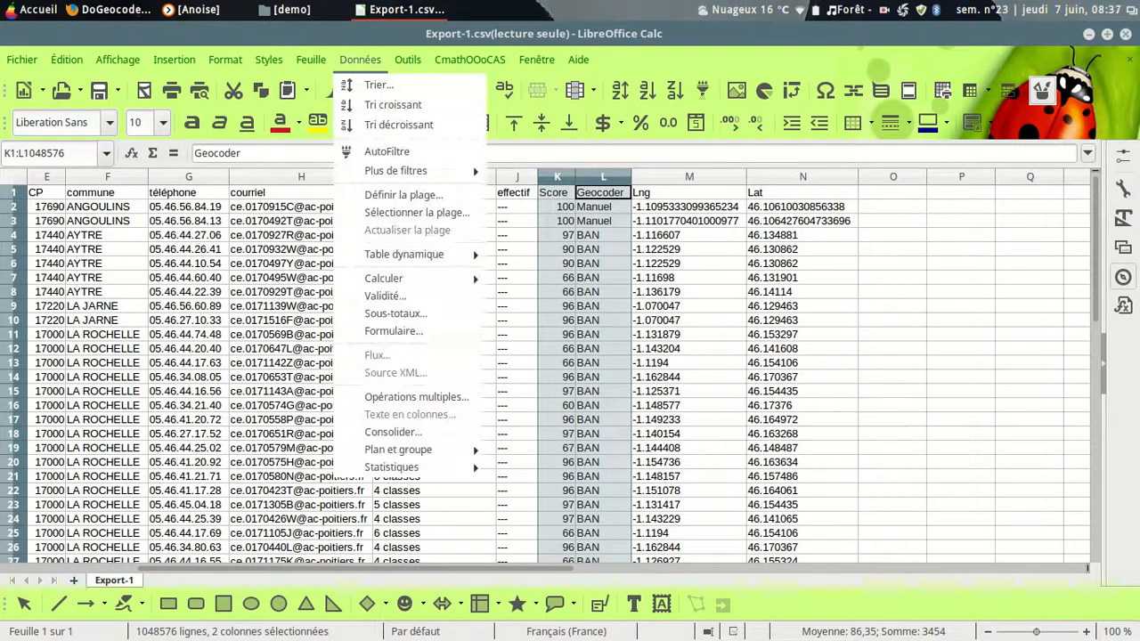
mouse_move(310, 59)
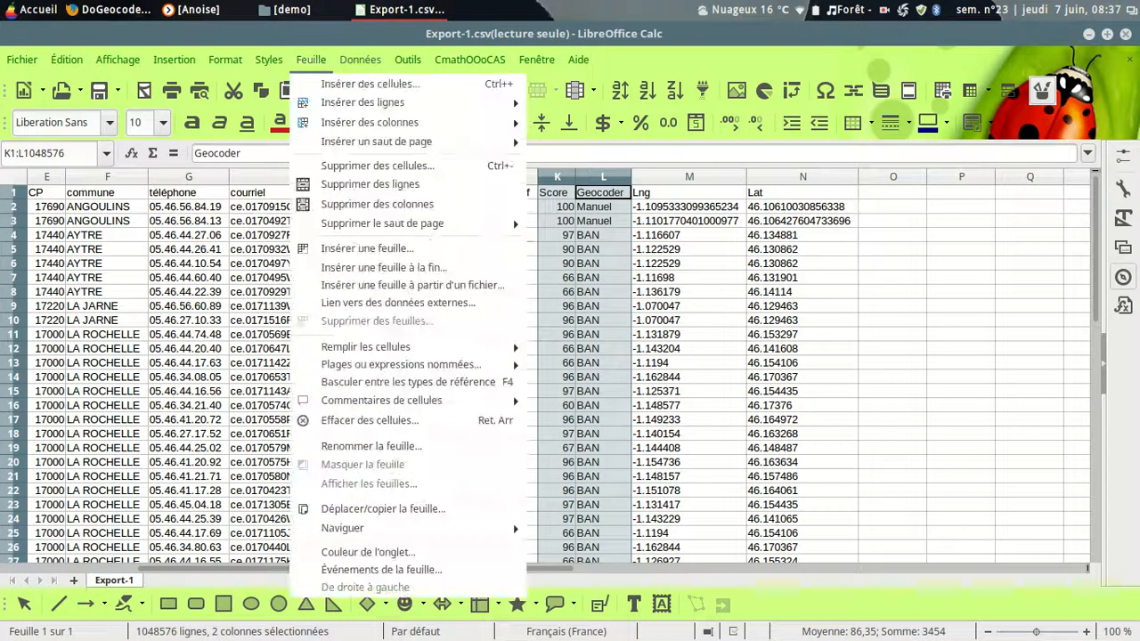
left_click(348, 207)
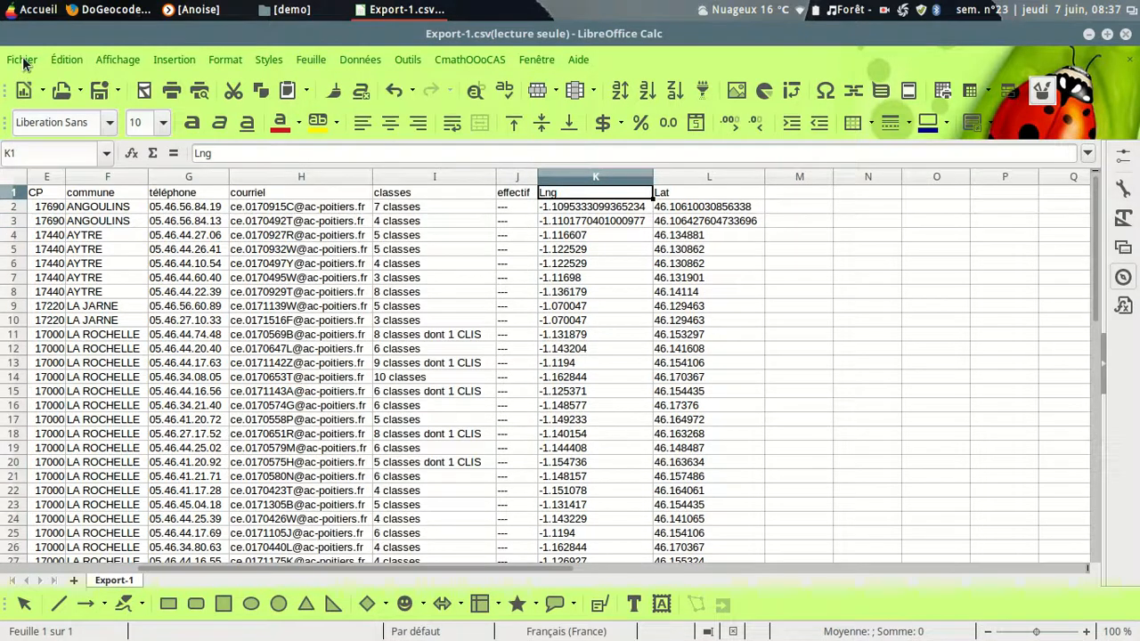
Step: Save the spreadsheet as Export.csv in the demo folder on Bureau, editing the filter settings with UTF-8 and semicolon separators, and close it
left_click(25, 62)
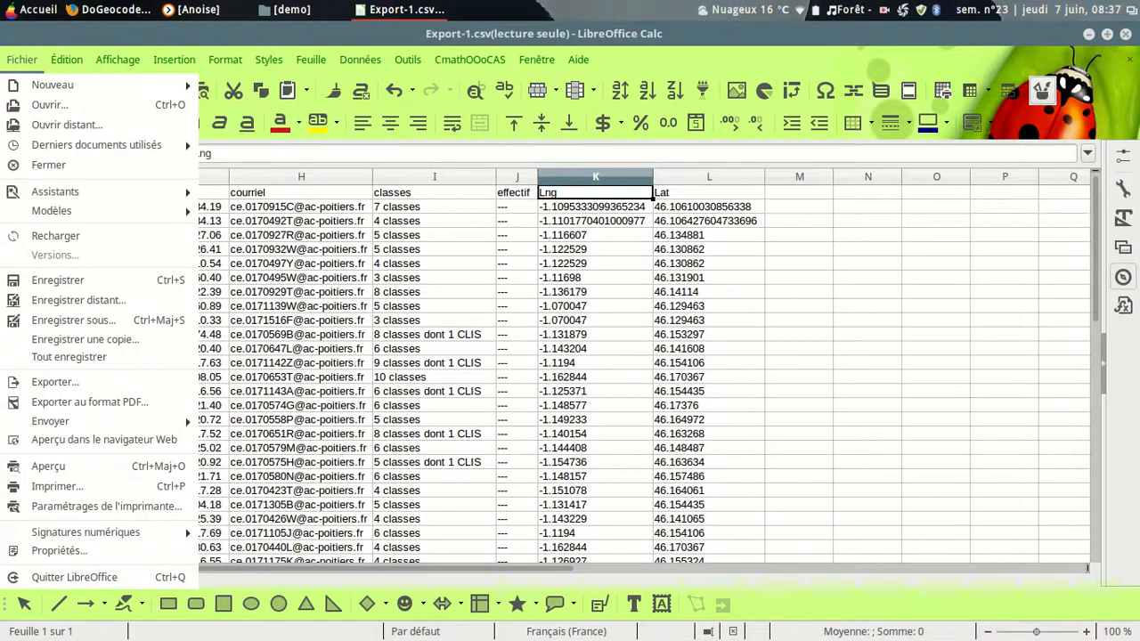
left_click(72, 321)
left_click(245, 235)
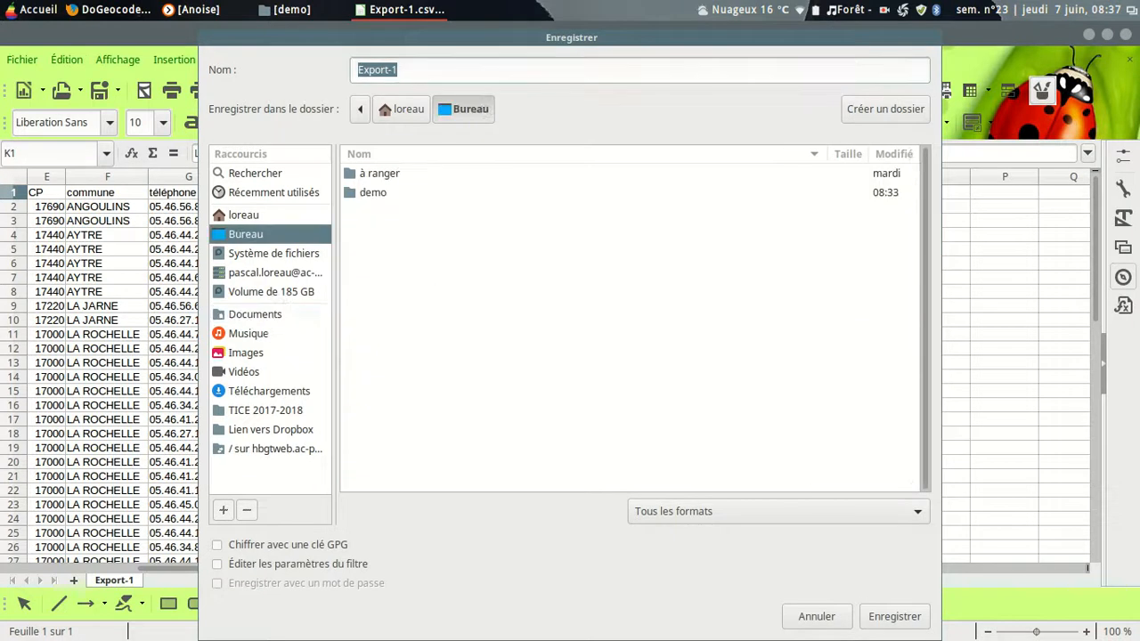
double_click(373, 193)
left_click(410, 69)
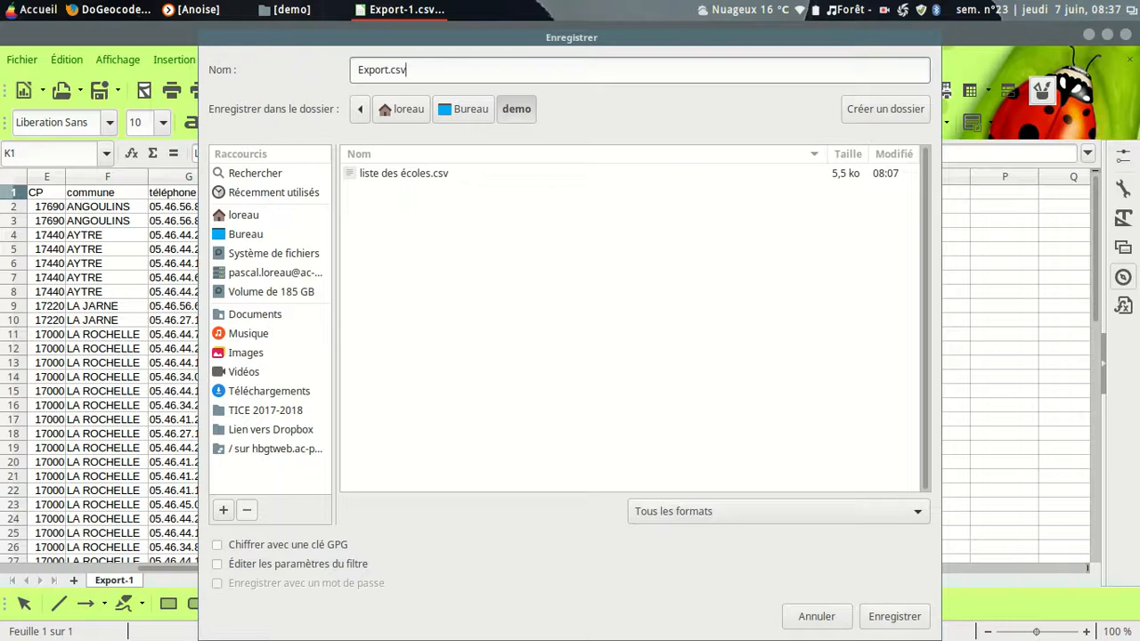
left_click(217, 563)
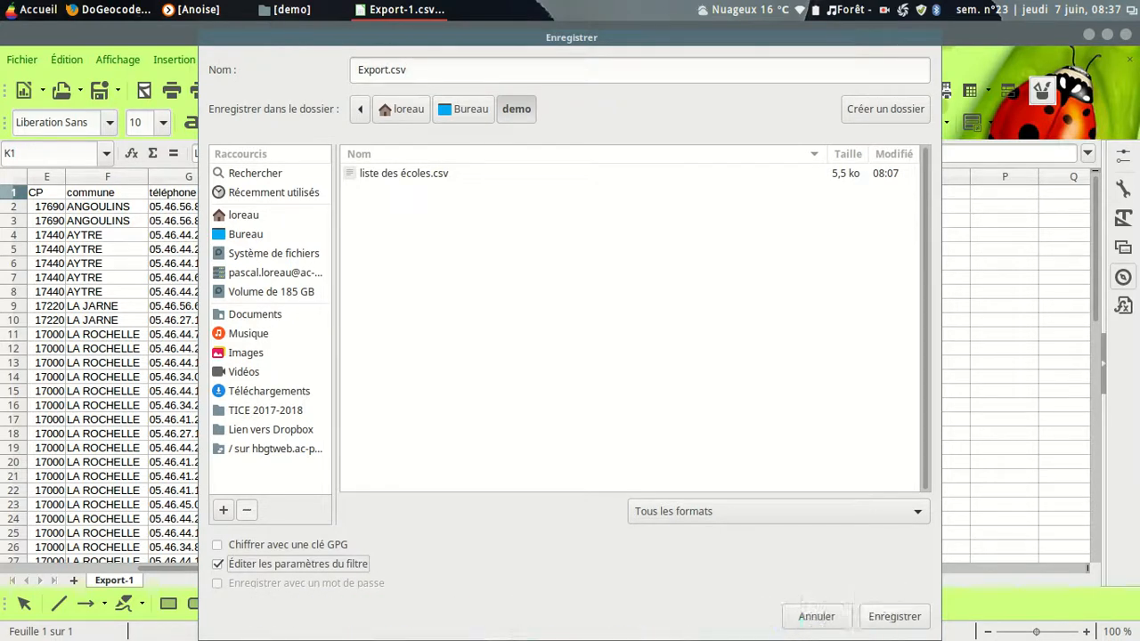
left_click(914, 622)
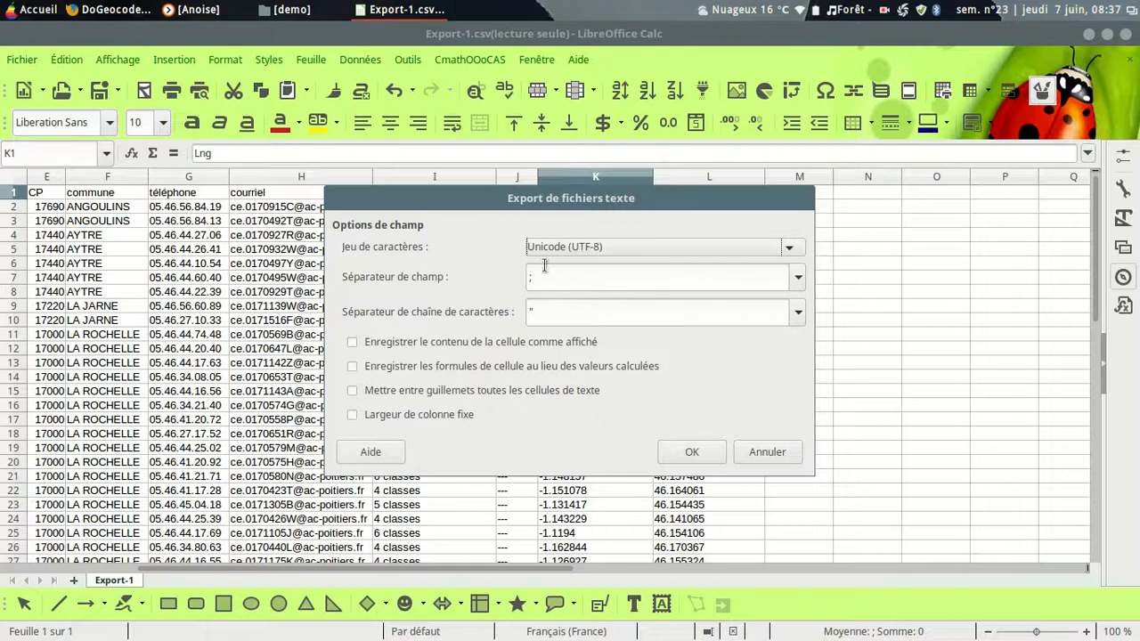
left_click(688, 454)
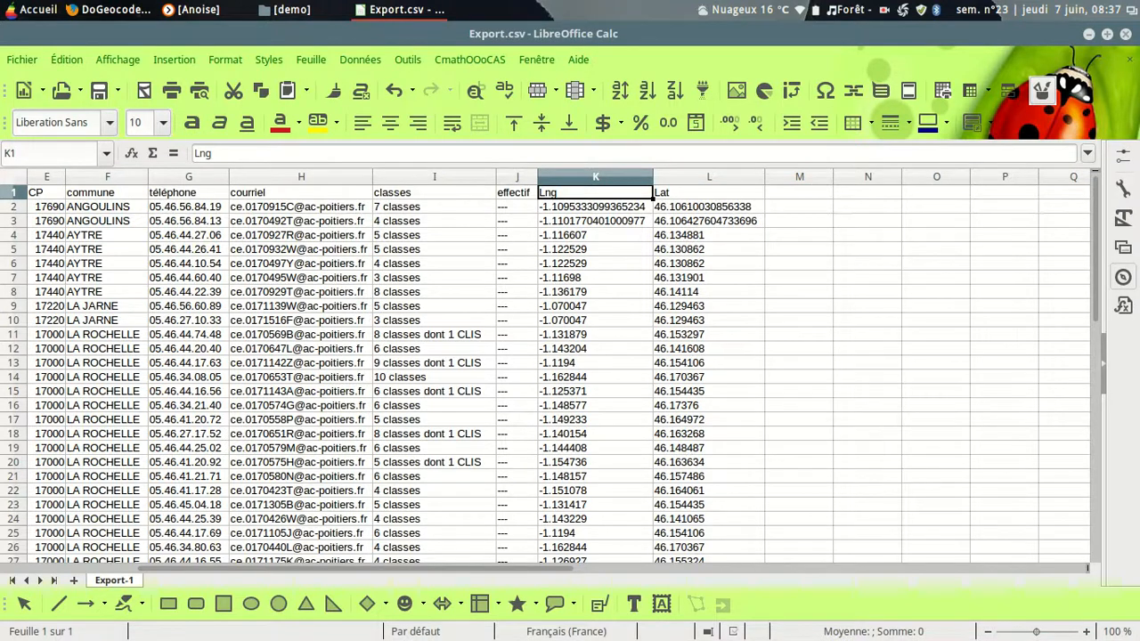
left_click(1125, 34)
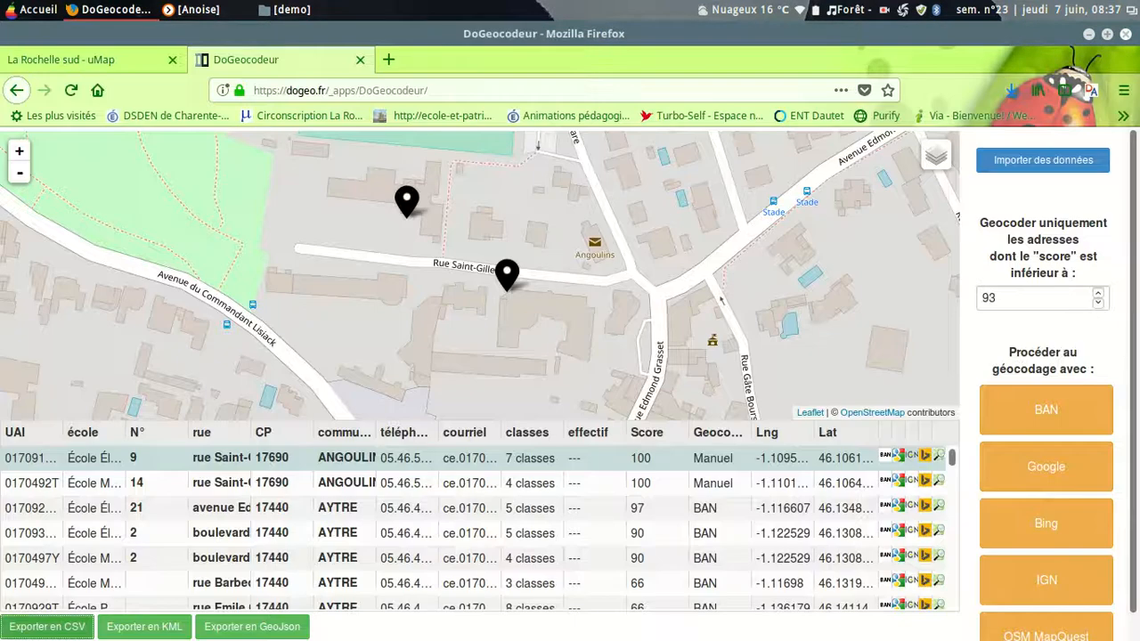
Step: Open the uMap site in a new browser tab, open the personal map "tutoriel" and enable editing
left_click(81, 61)
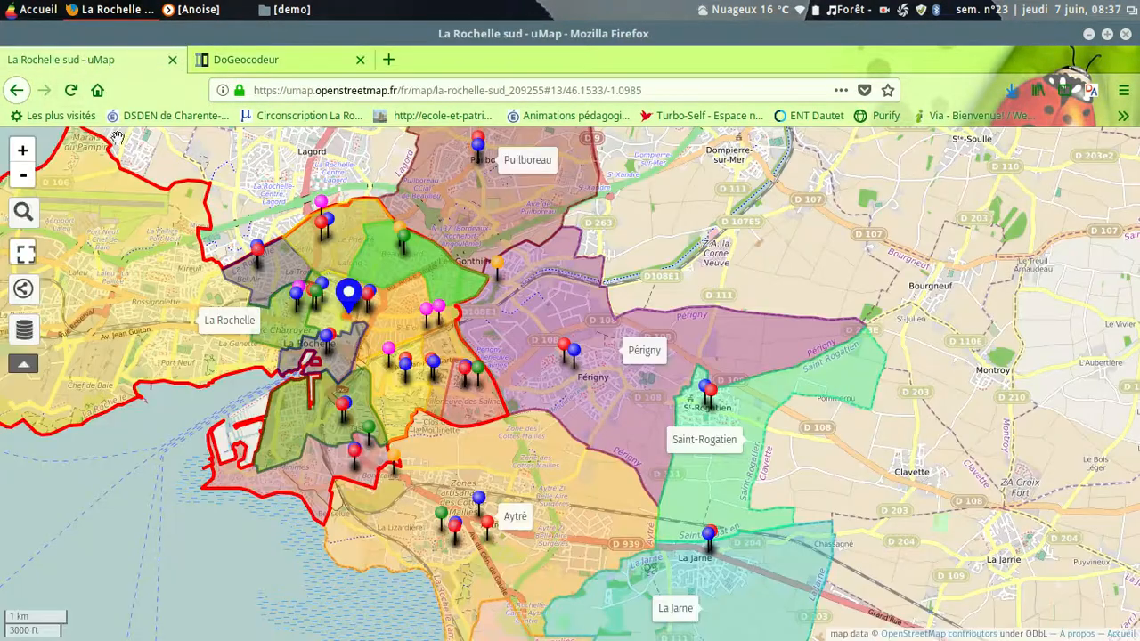
left_click(388, 62)
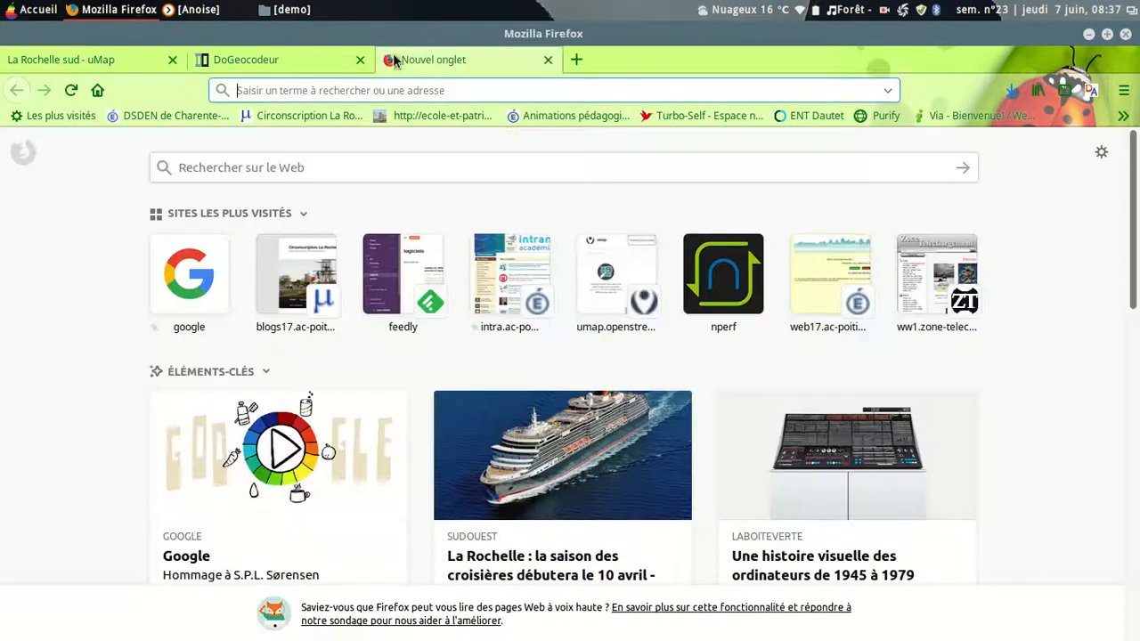
type("umap")
key("Return")
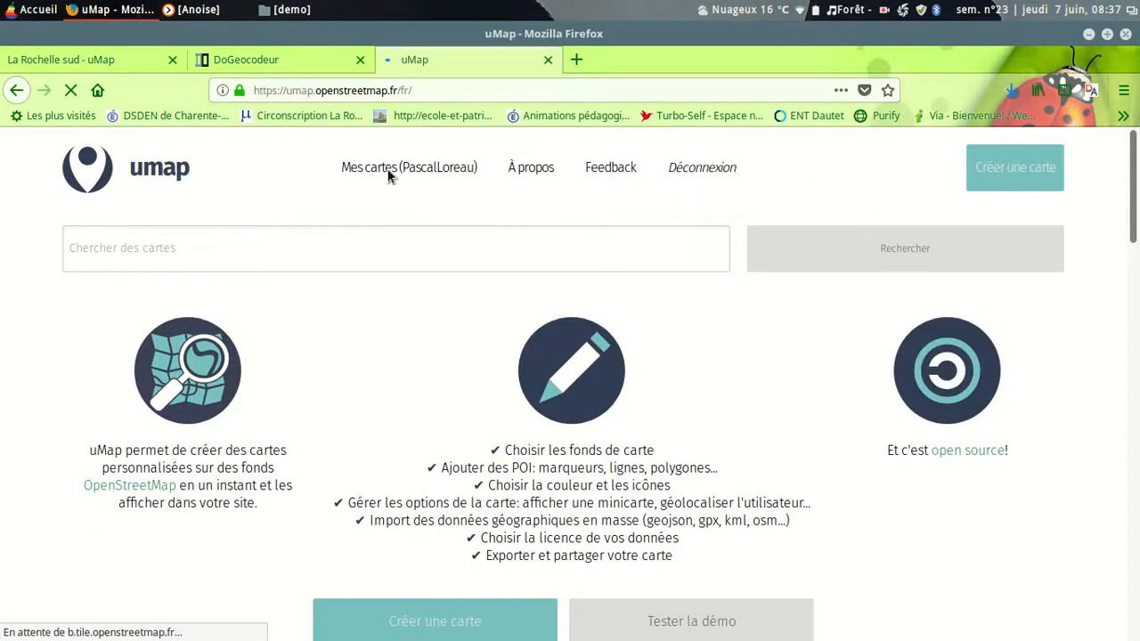
left_click(378, 172)
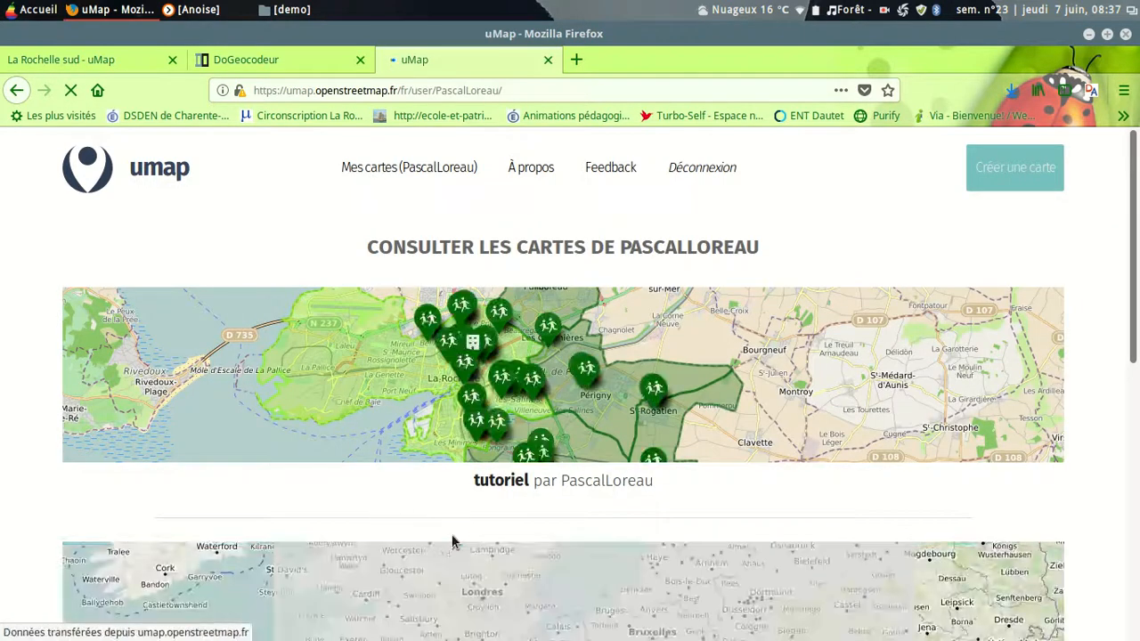
left_click(500, 485)
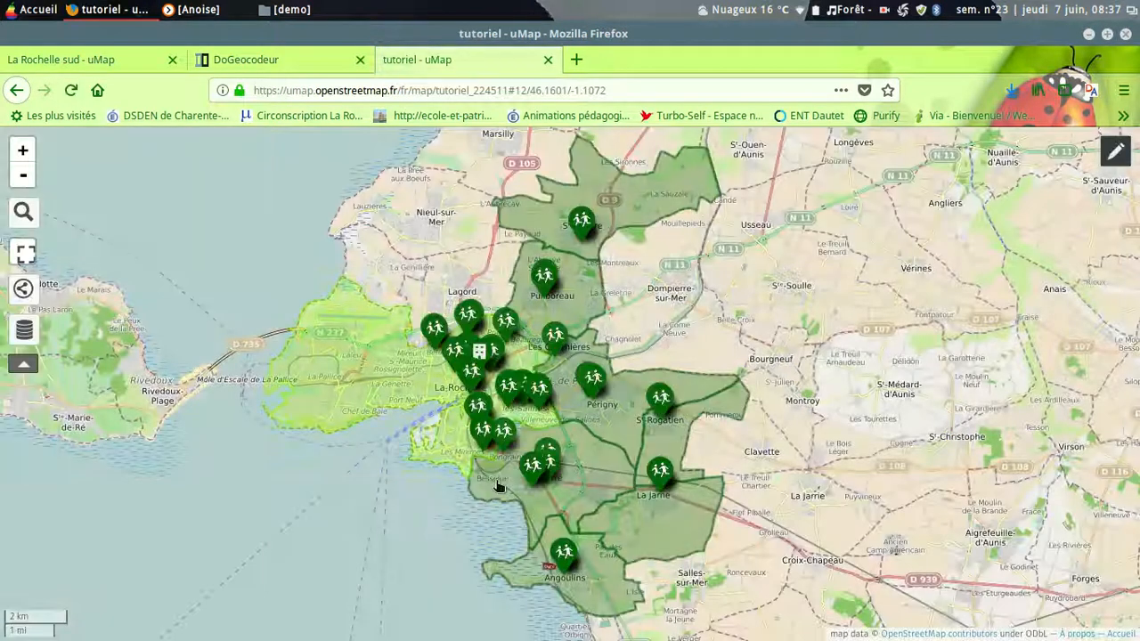
left_click(1117, 155)
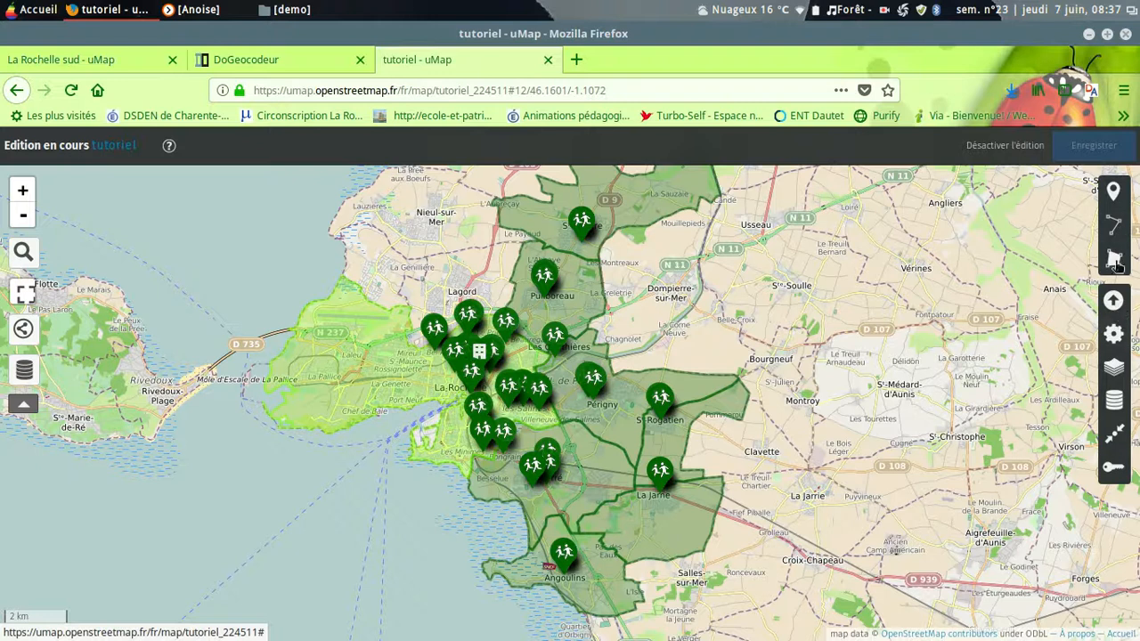
Step: Delete the "les écoles" layer from the tutoriel map
left_click(1114, 402)
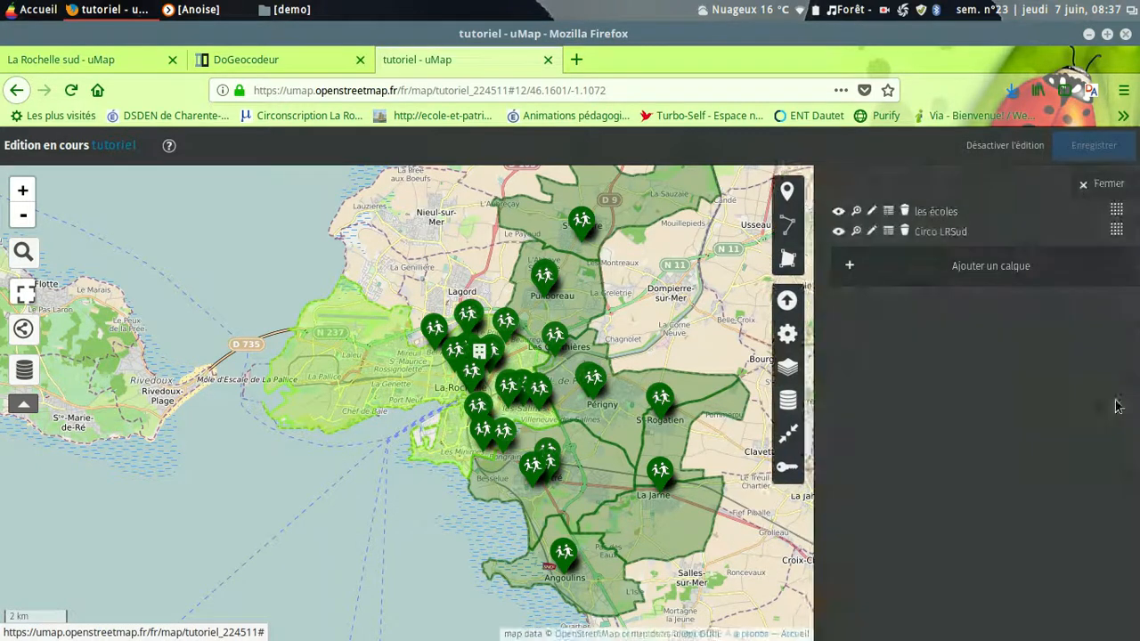
left_click(896, 214)
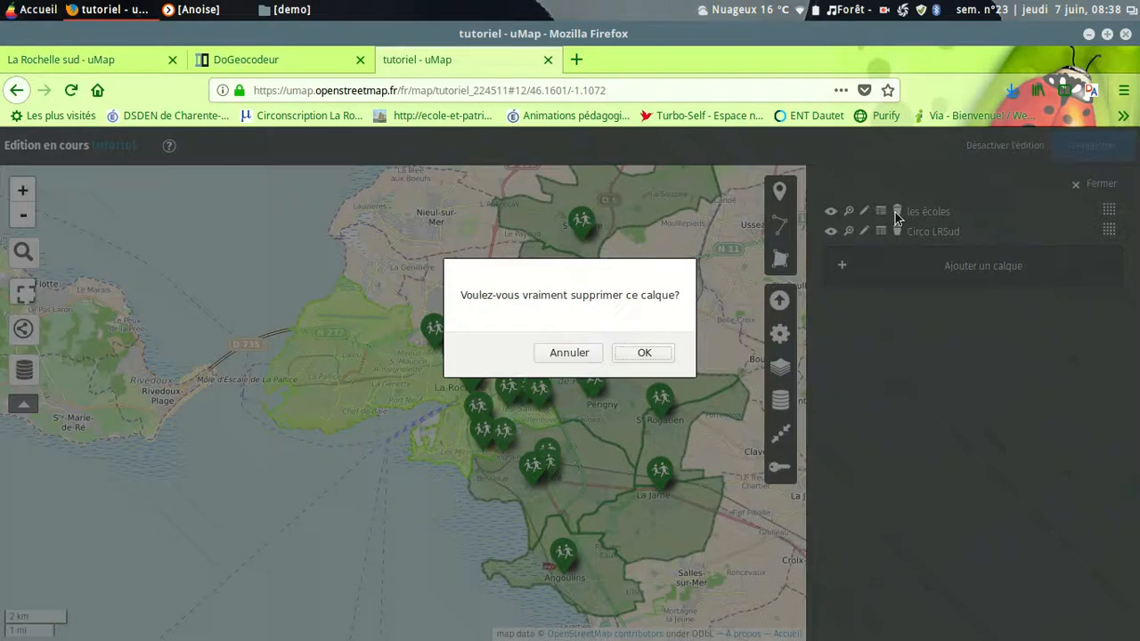
left_click(628, 354)
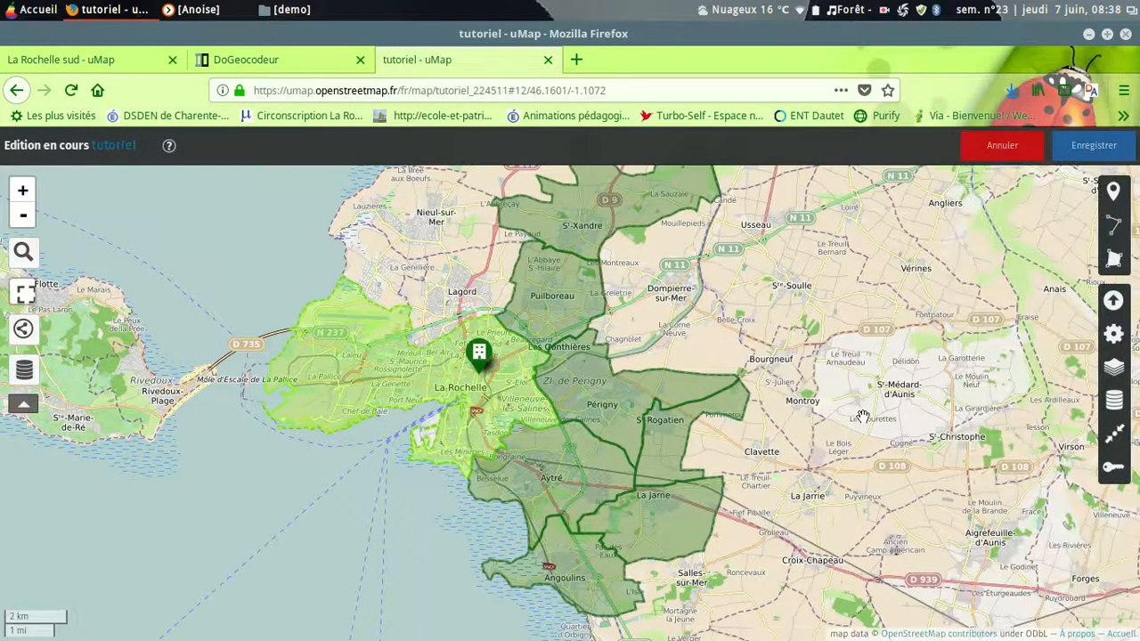
Step: Import Export.csv from the demo folder in csv format into a new layer of the map
left_click_drag(765, 479, 747, 508)
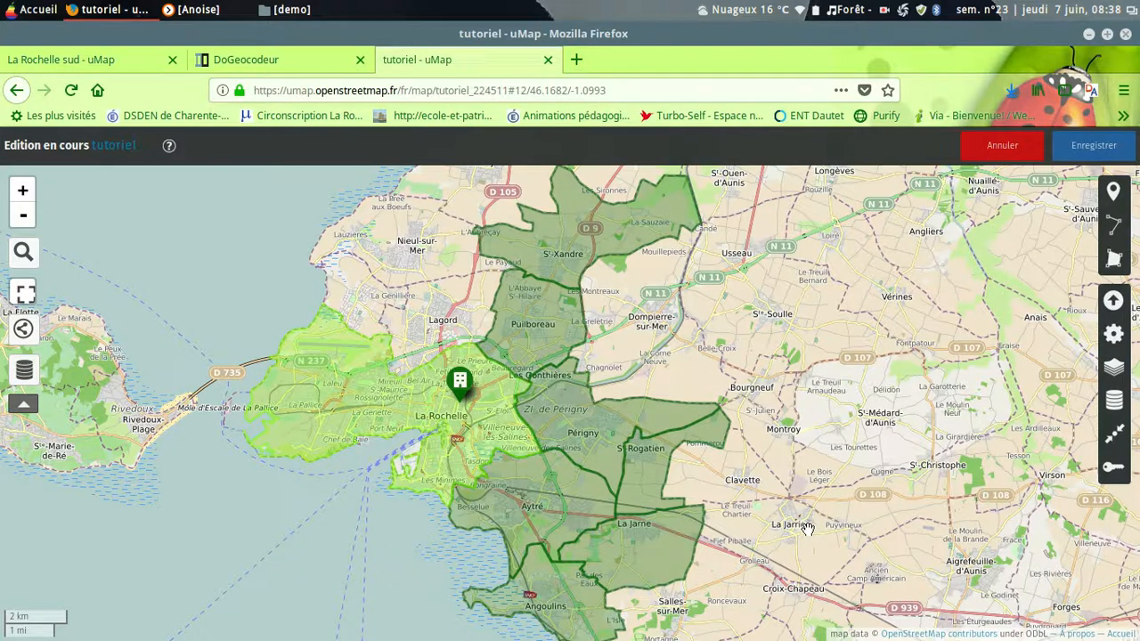
left_click(1114, 301)
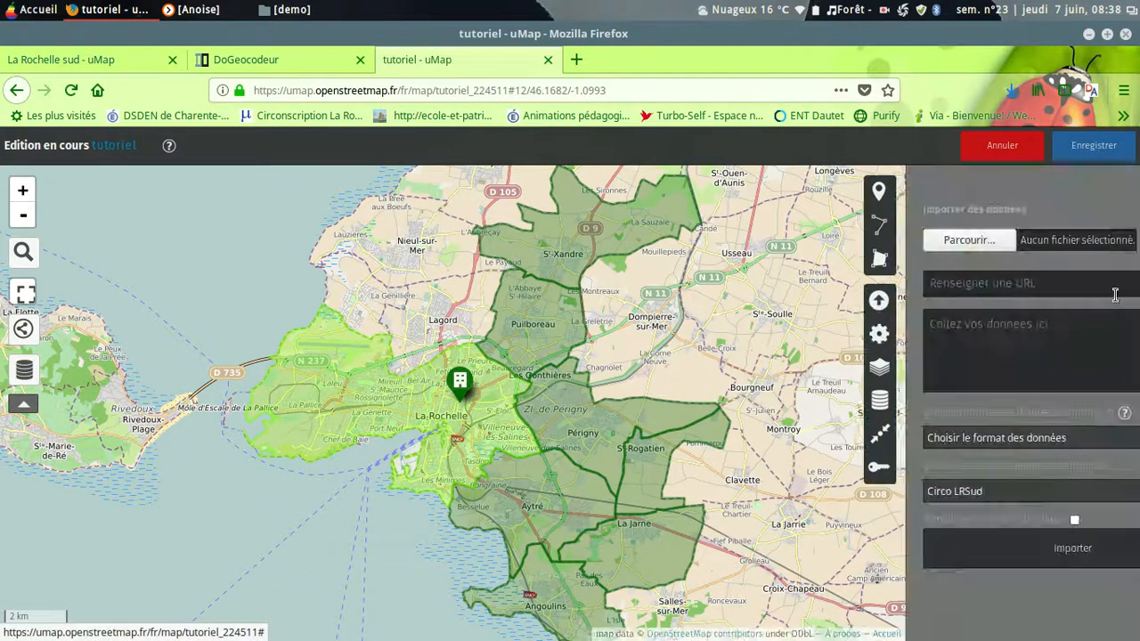
left_click(887, 244)
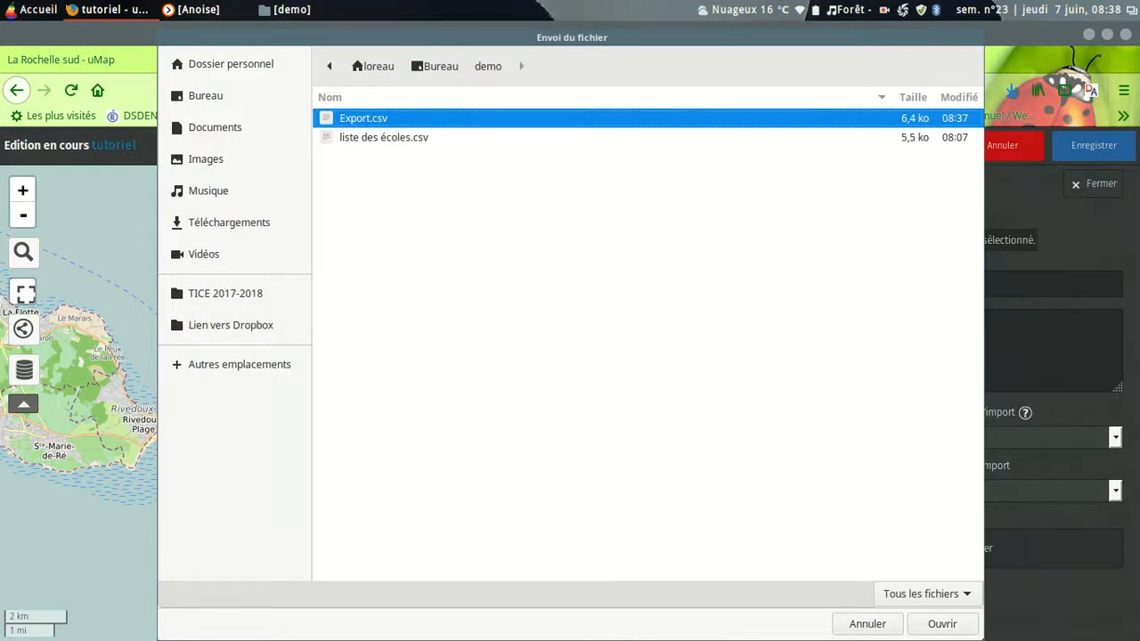
left_click(936, 627)
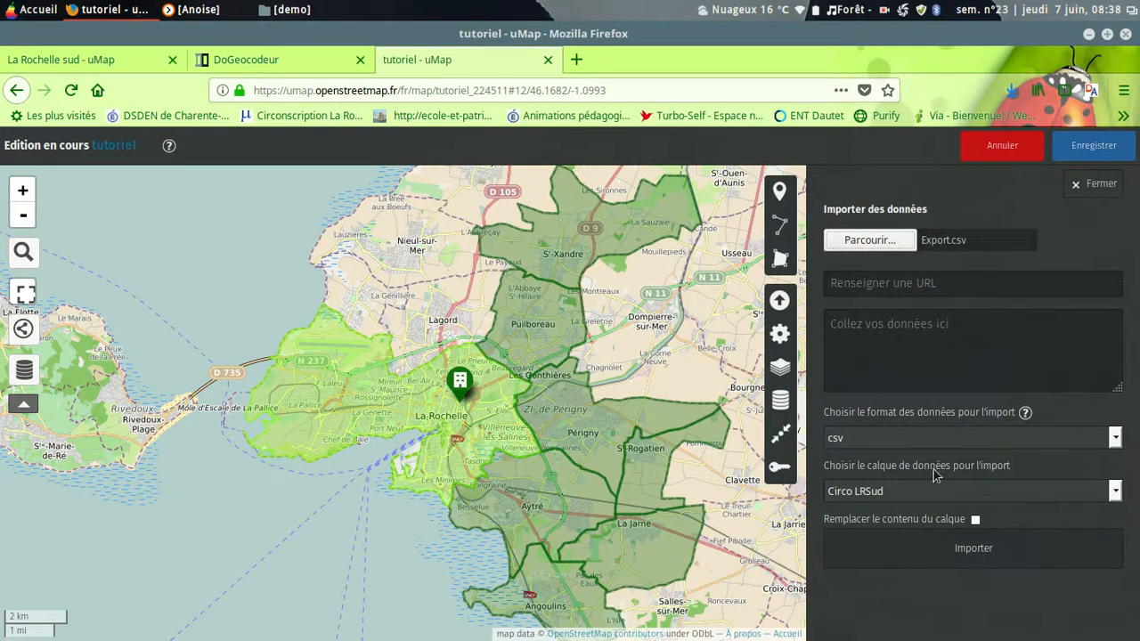
left_click(1114, 492)
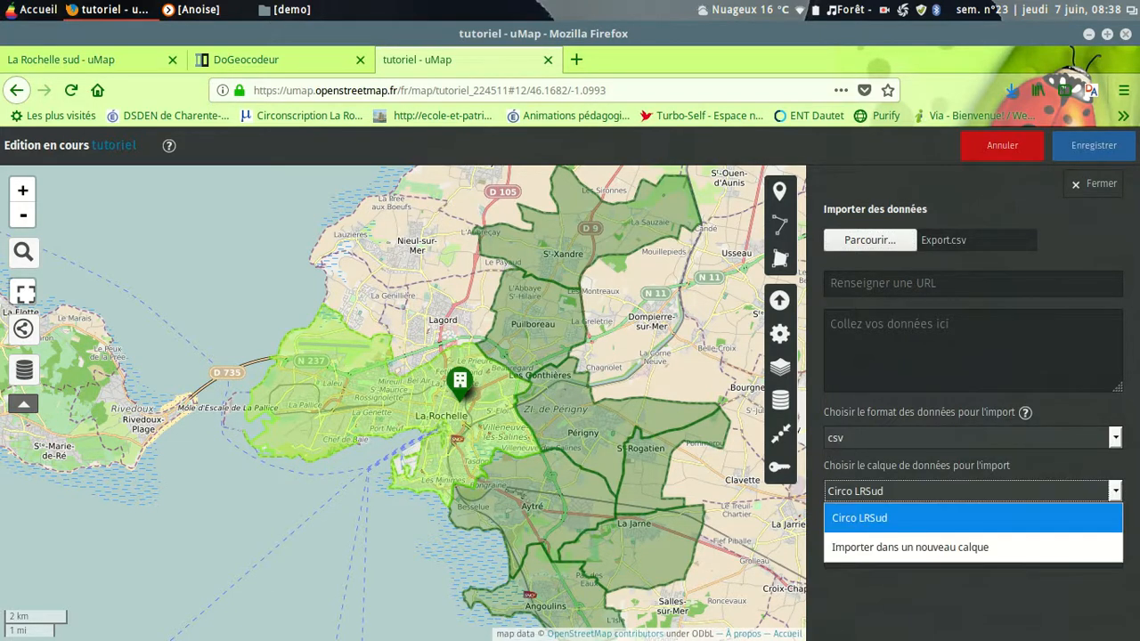
left_click(995, 552)
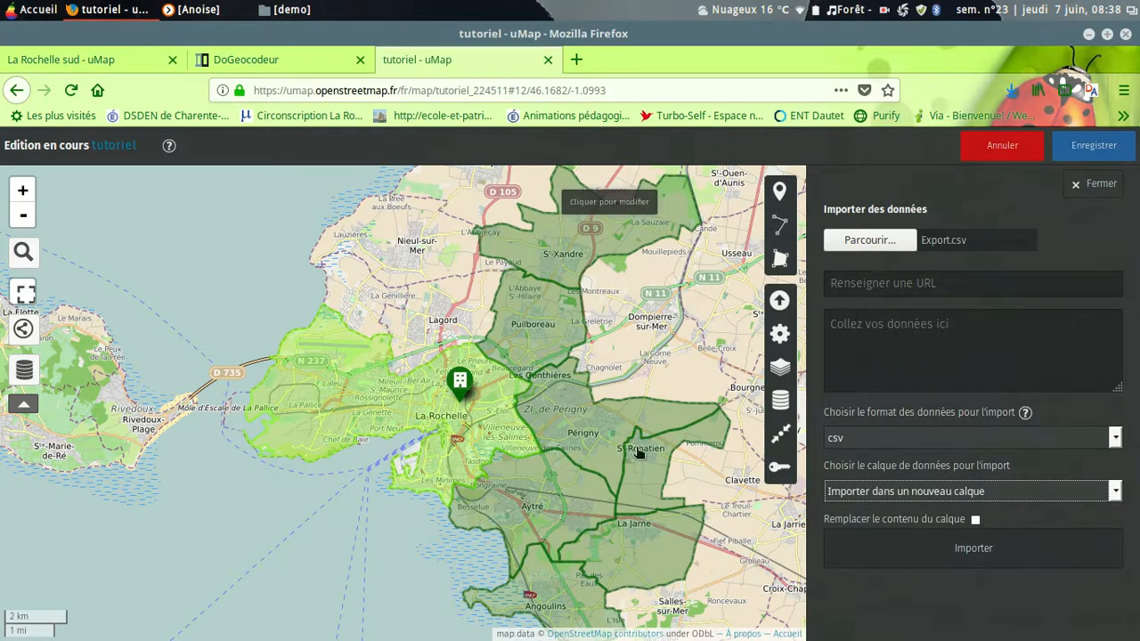
left_click(973, 548)
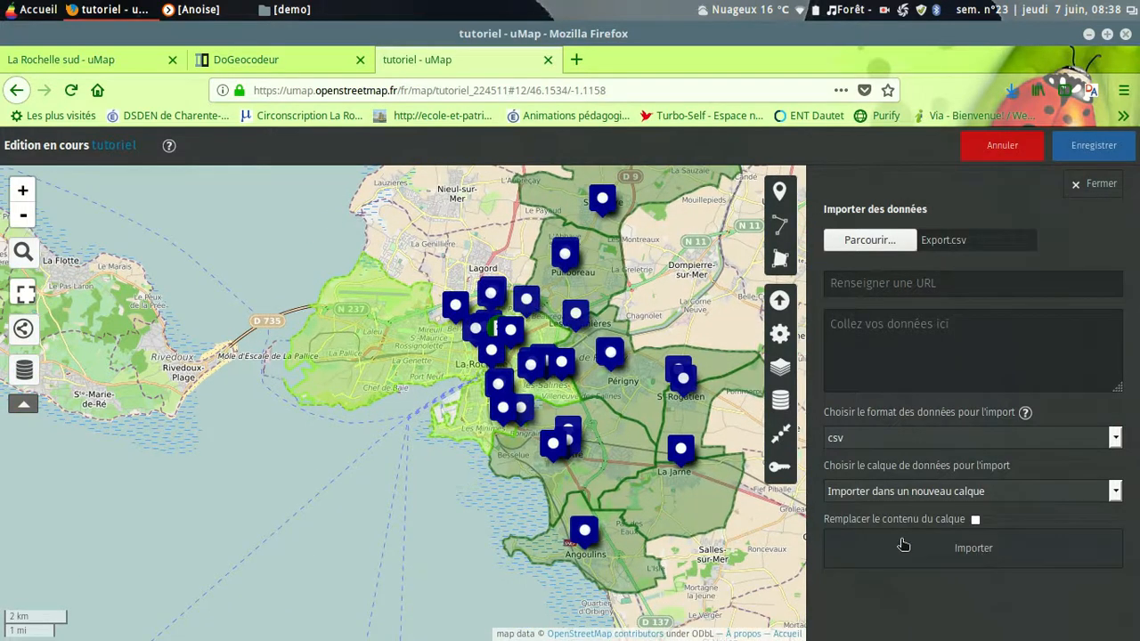
Step: Set the colour of the Export.csv layer's markers to DarkGreen in its shape properties
left_click(780, 402)
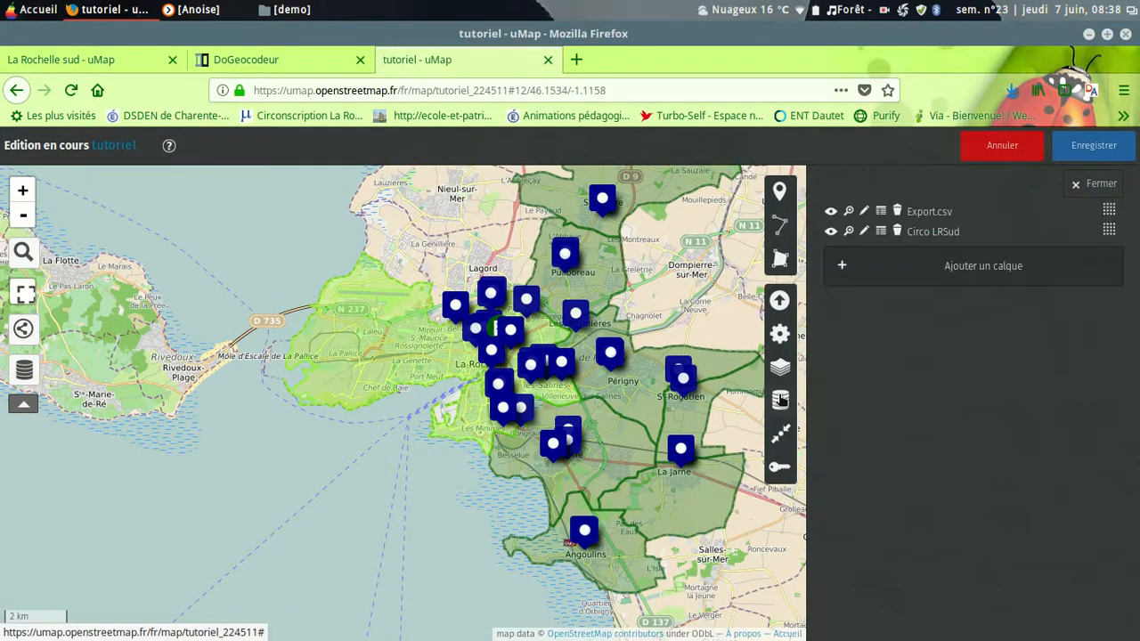
left_click(862, 214)
scroll(1042, 522, "down", 2)
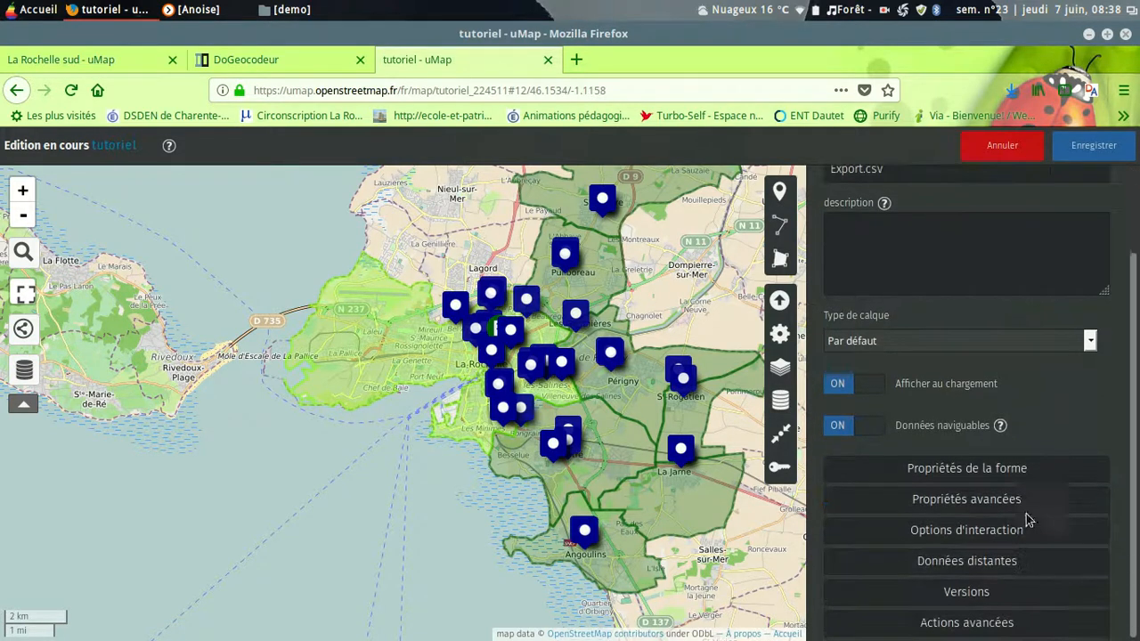
left_click(1015, 472)
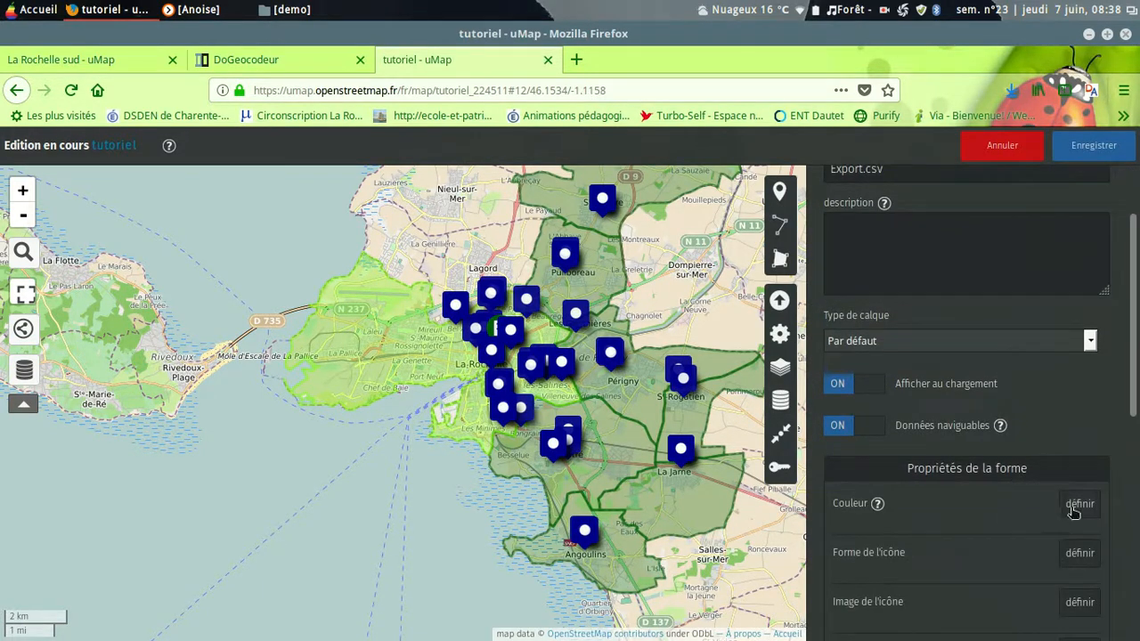
left_click(1078, 504)
left_click(924, 550)
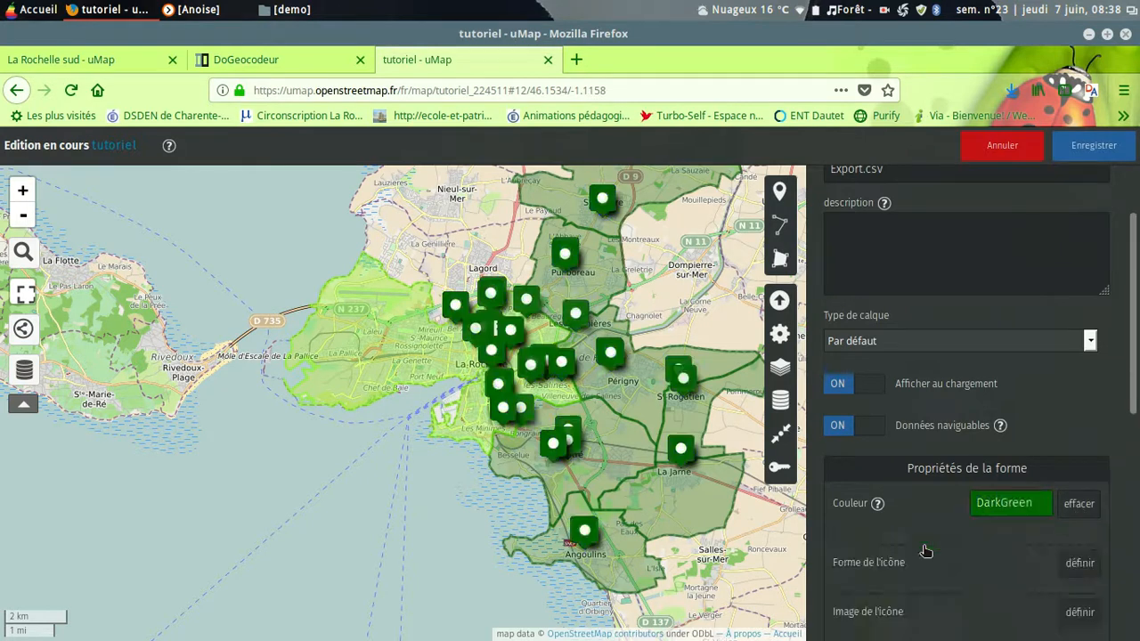
Step: Set the icon shape of the Export.csv layer to Goutte
scroll(1048, 439, "down", 2)
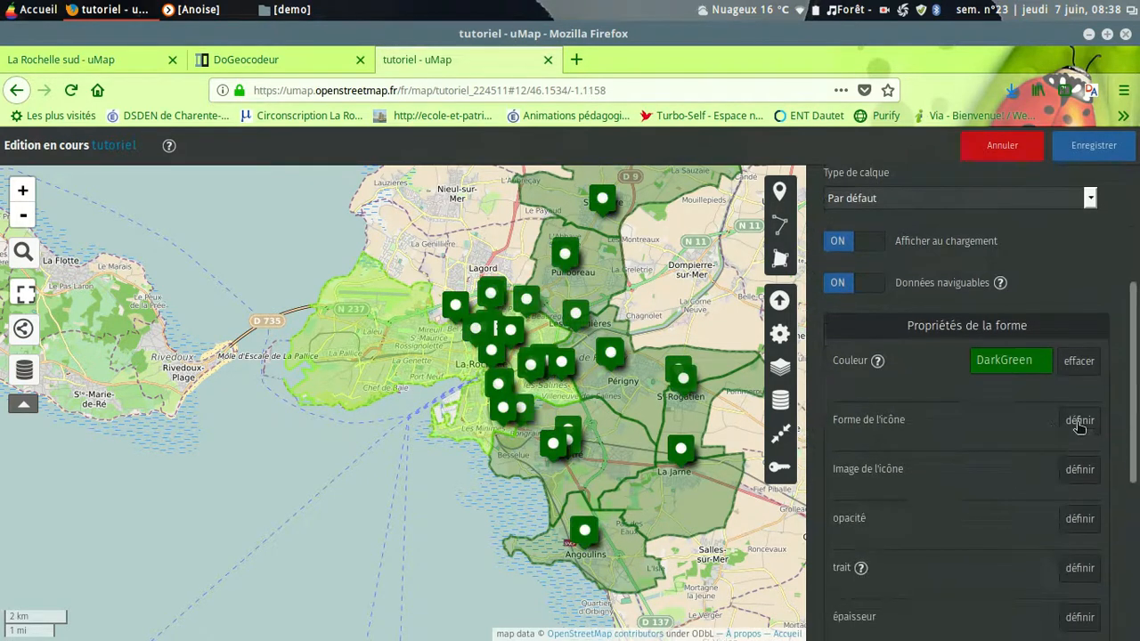
left_click(1078, 424)
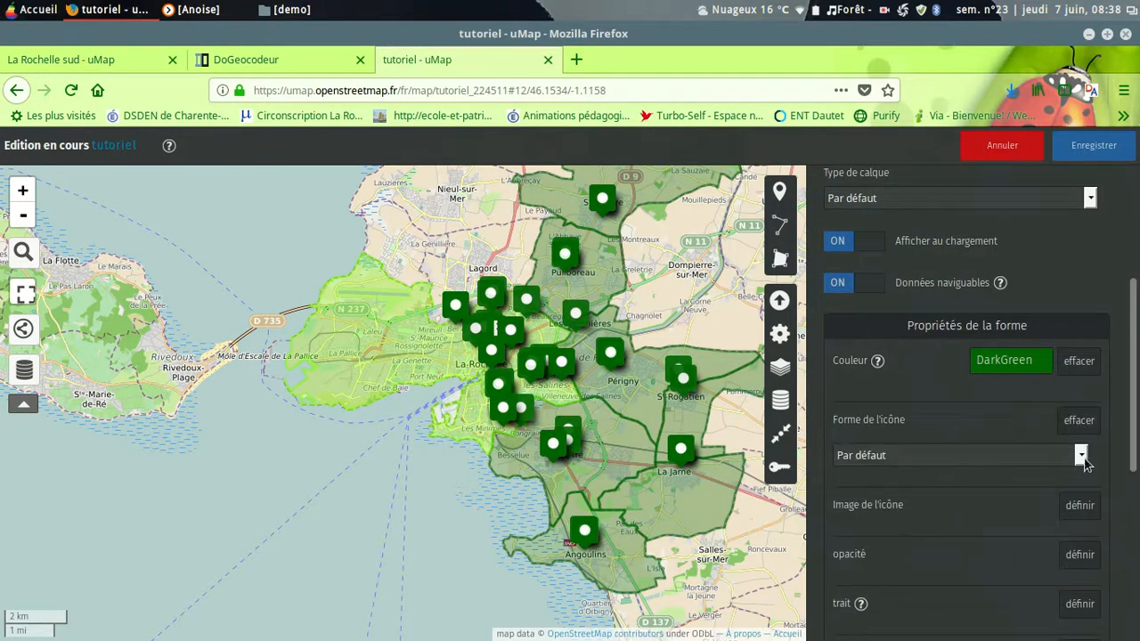
left_click(1081, 458)
left_click(892, 543)
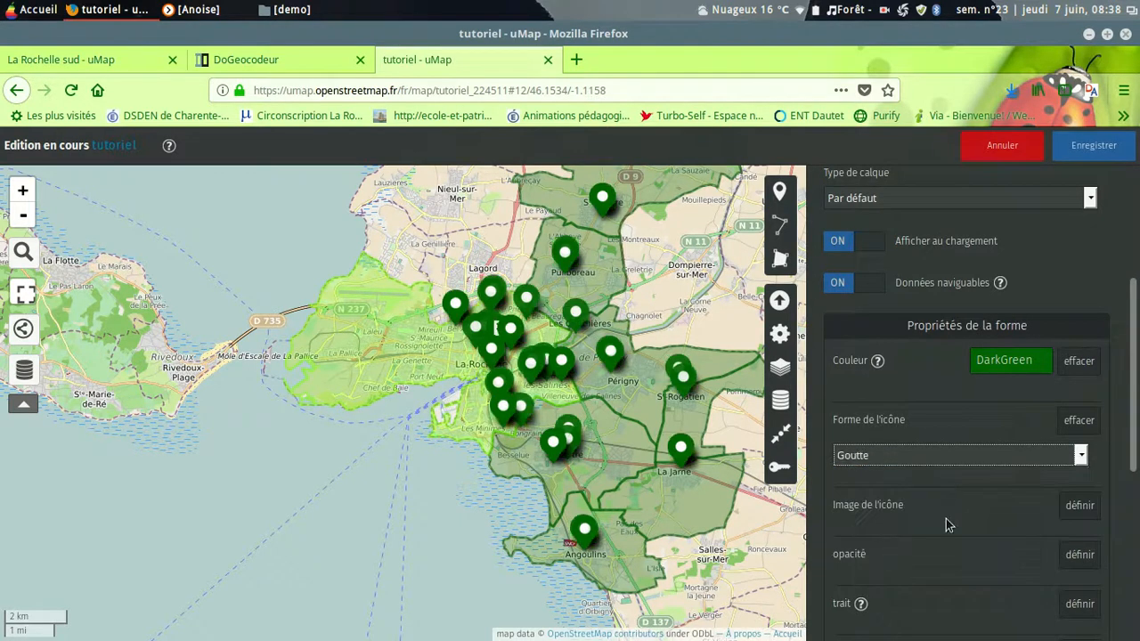
Step: Give the Export.csv layer's icons the white pictogram of two running children and save the map changes
scroll(947, 525, "down", 2)
left_click(1079, 412)
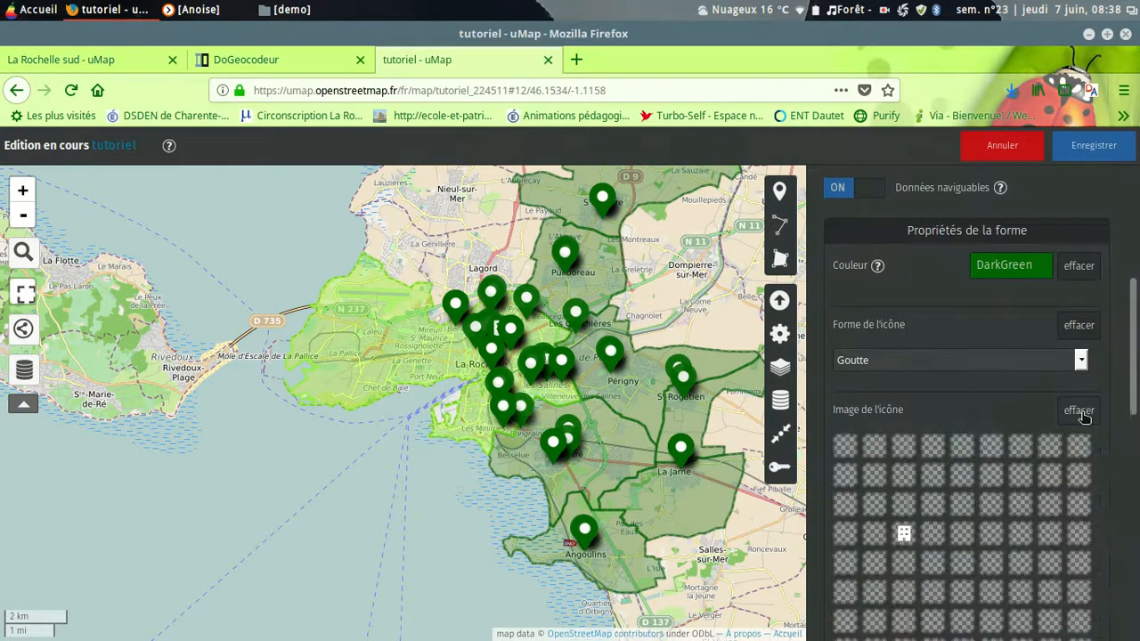
scroll(988, 534, "down", 3)
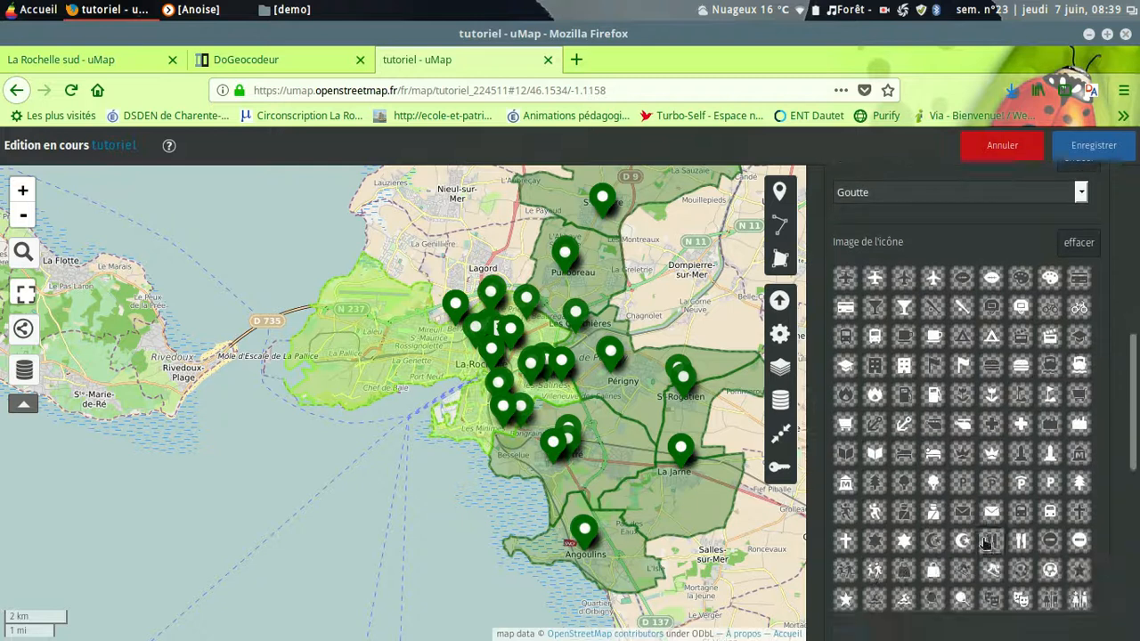
scroll(986, 543, "down", 2)
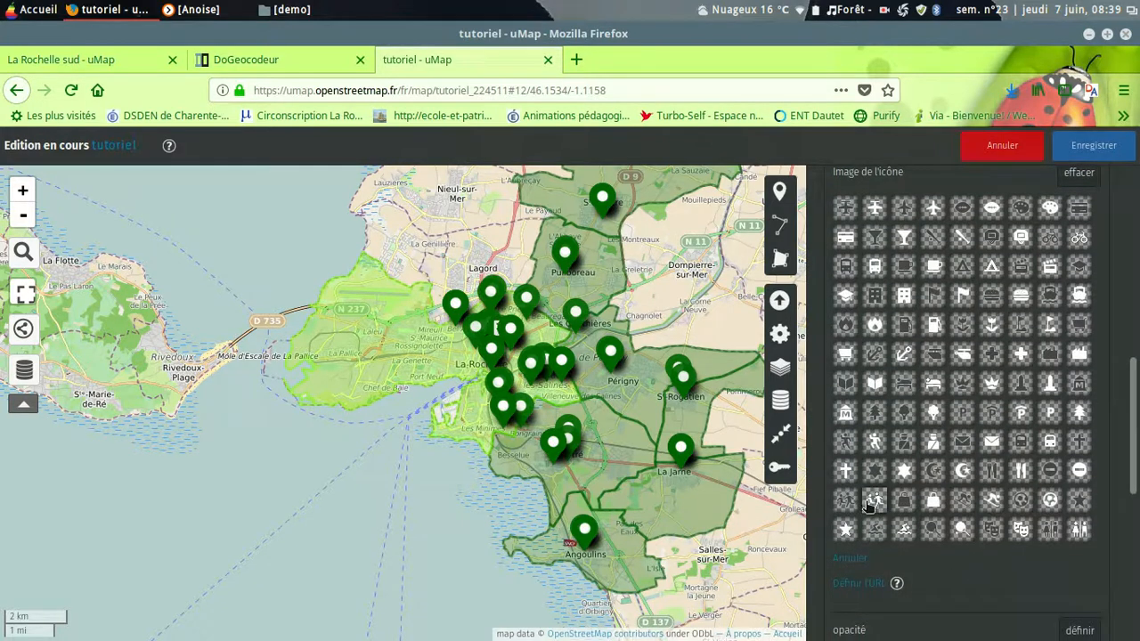
left_click(873, 501)
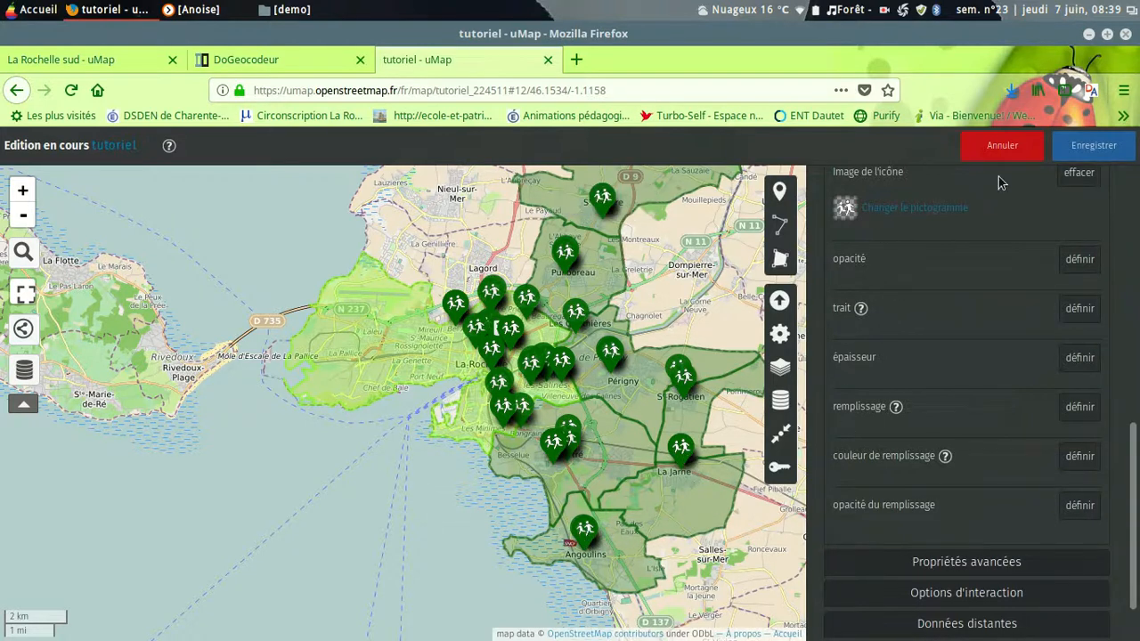
left_click(1102, 148)
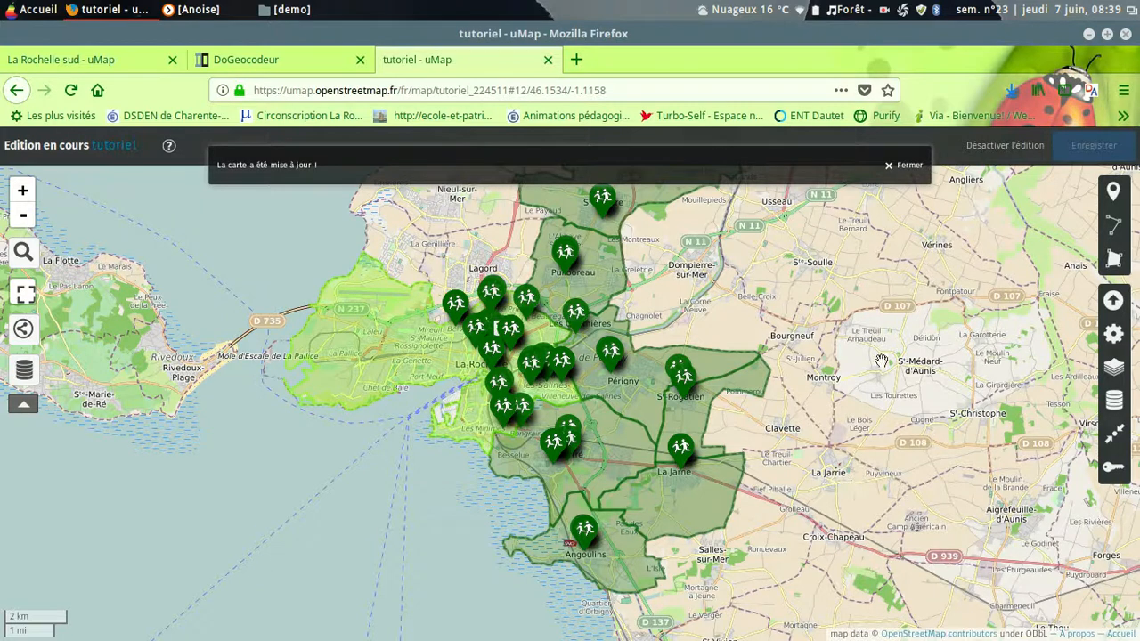
Step: Leave edit mode and open the popup of a school marker in Angoulins
left_click(907, 173)
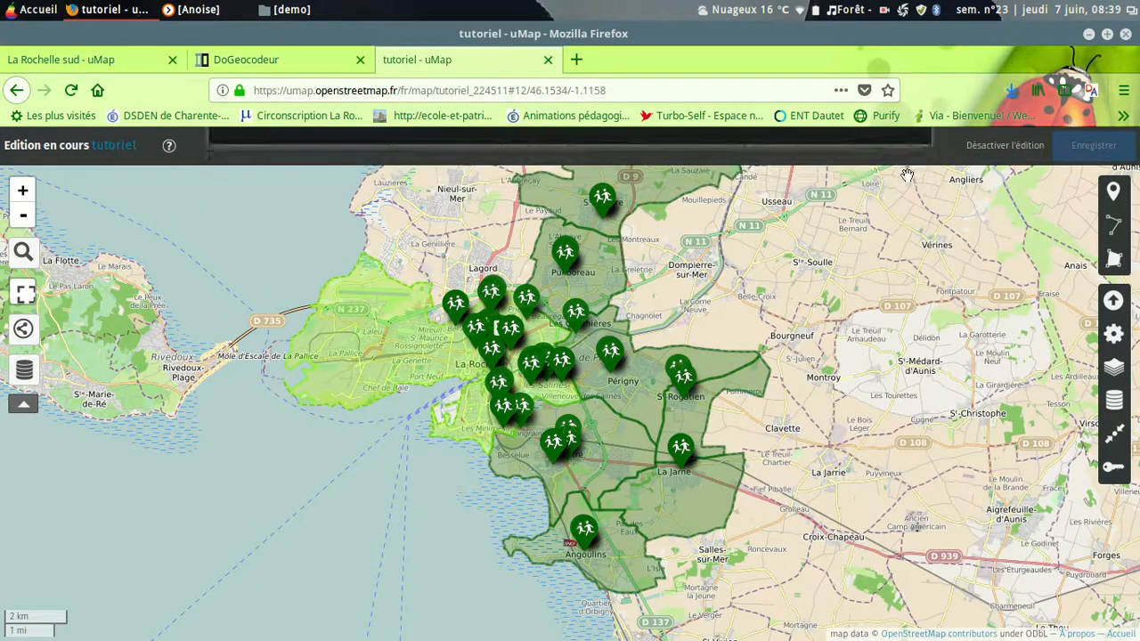
left_click(992, 146)
scroll(834, 407, "up", 2)
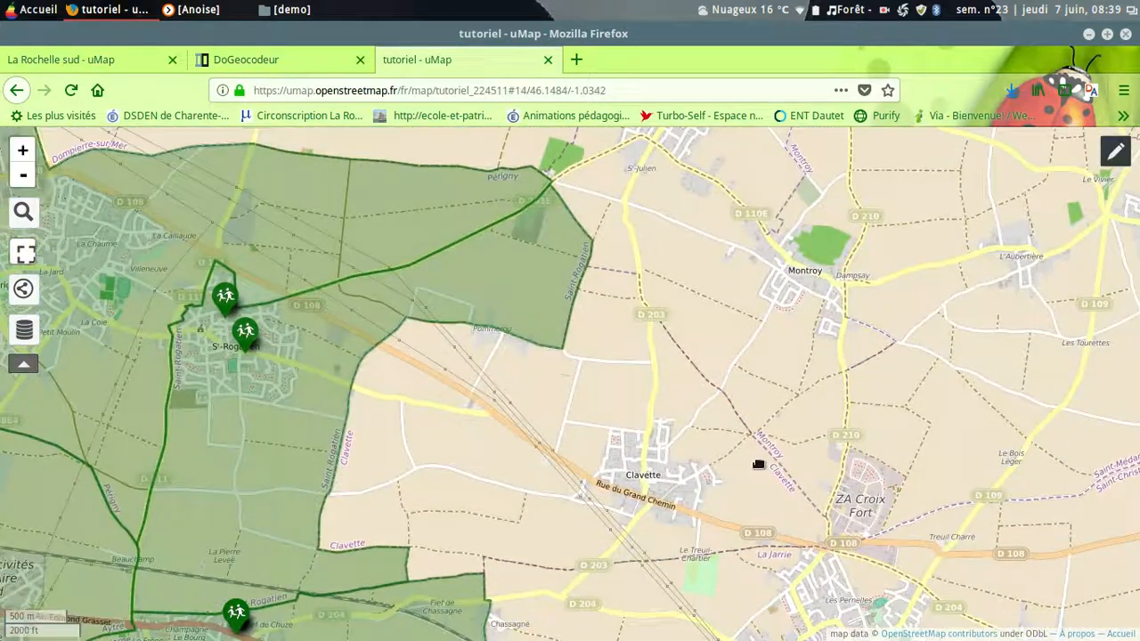
left_click_drag(758, 464, 1112, 174)
left_click_drag(800, 489, 1078, 310)
scroll(677, 472, "up", 1)
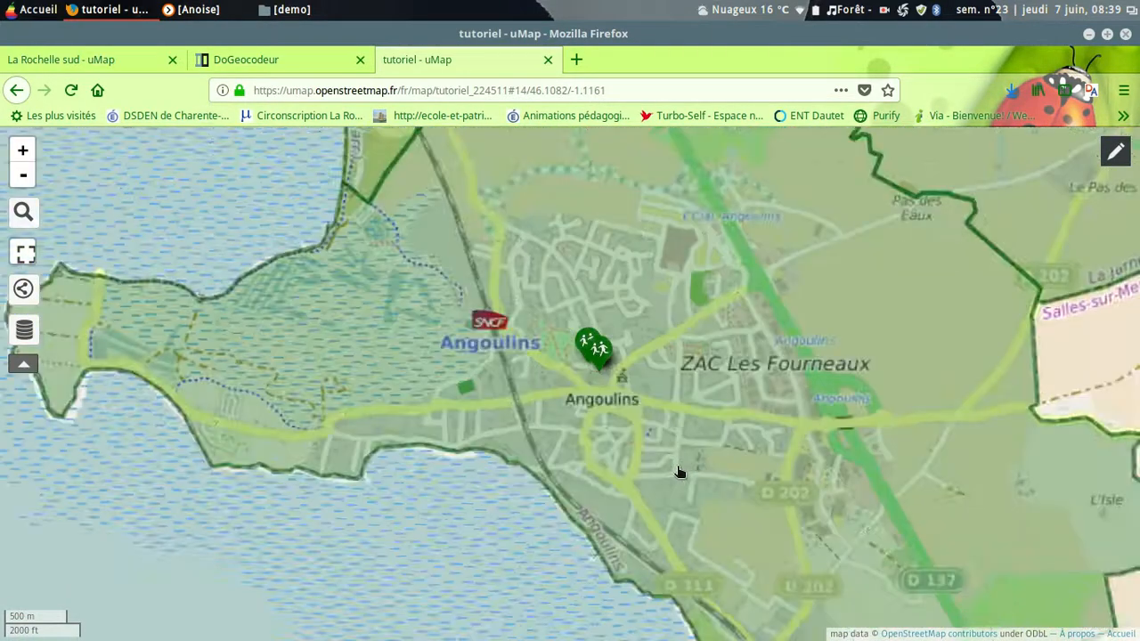
left_click(589, 341)
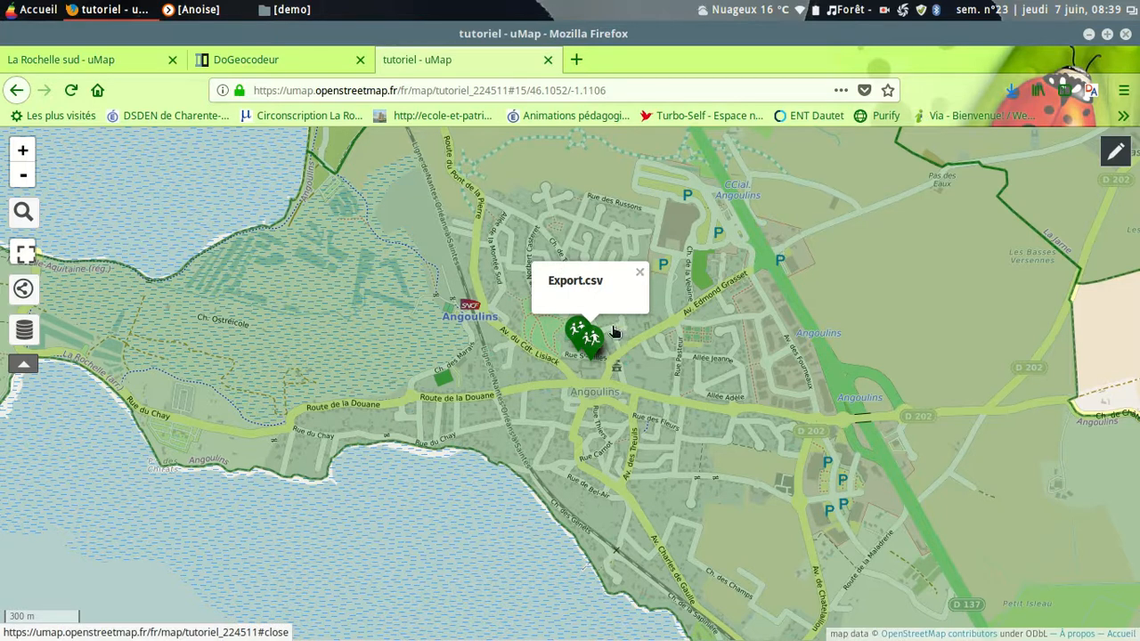
Step: Reactivate editing and rename the Export.csv layer as "les écoles"
left_click(1115, 154)
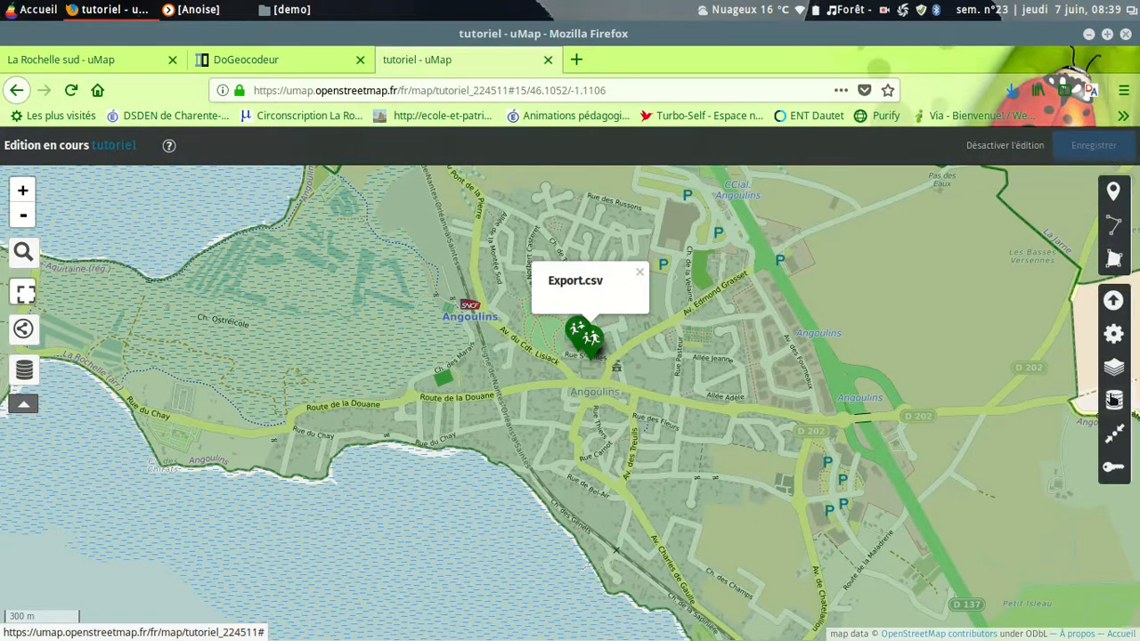
left_click(1113, 400)
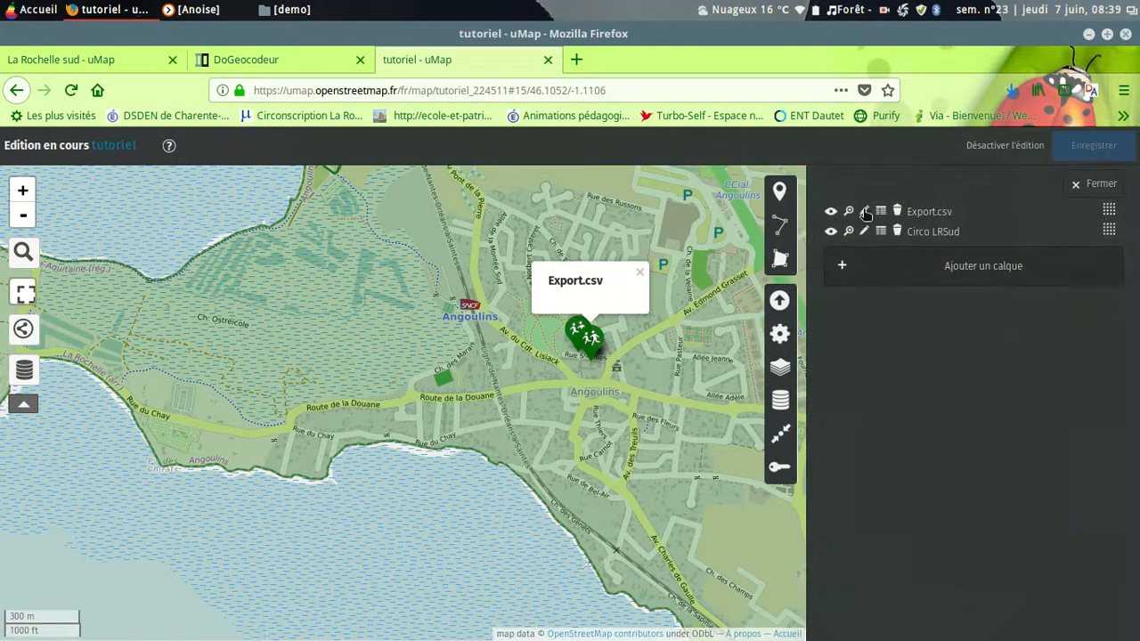
left_click(863, 212)
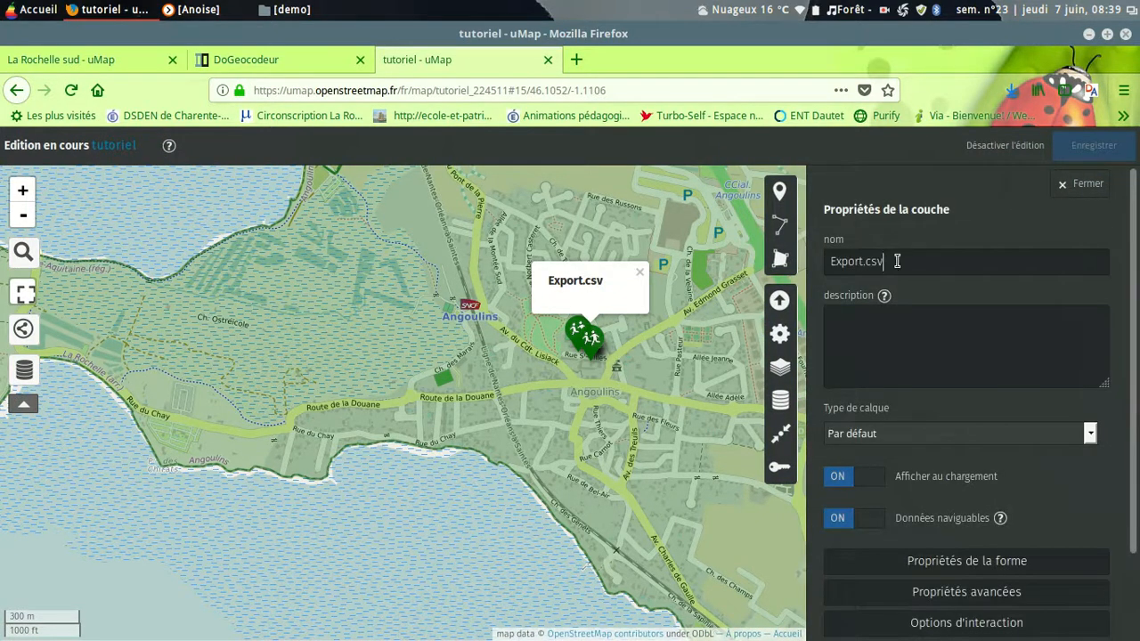
left_click_drag(903, 260, 799, 252)
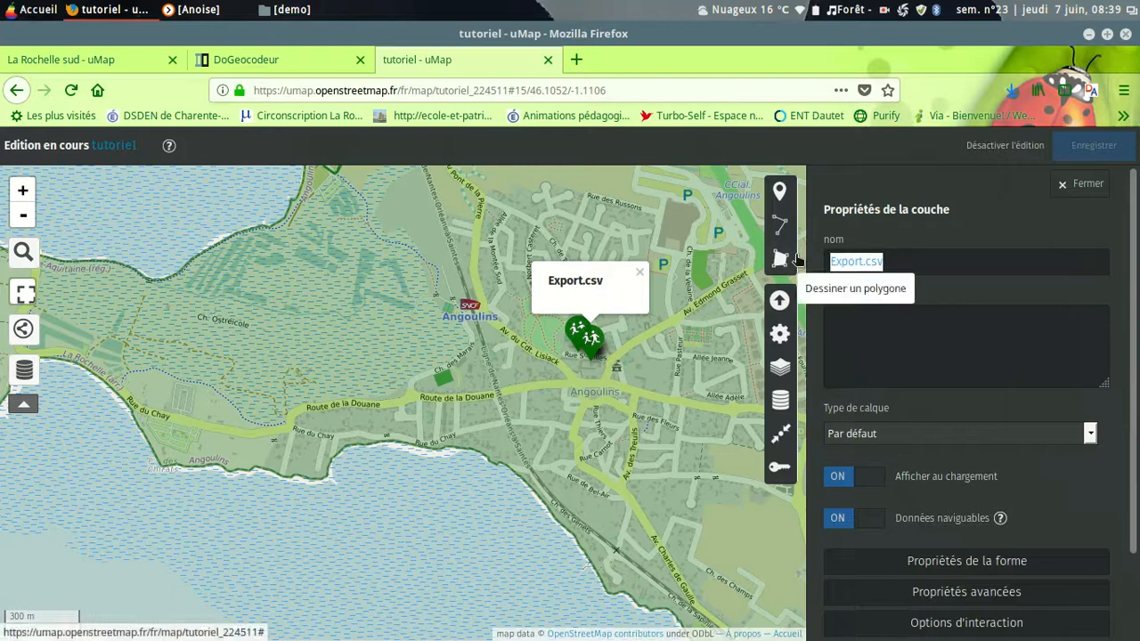
type("les écoles")
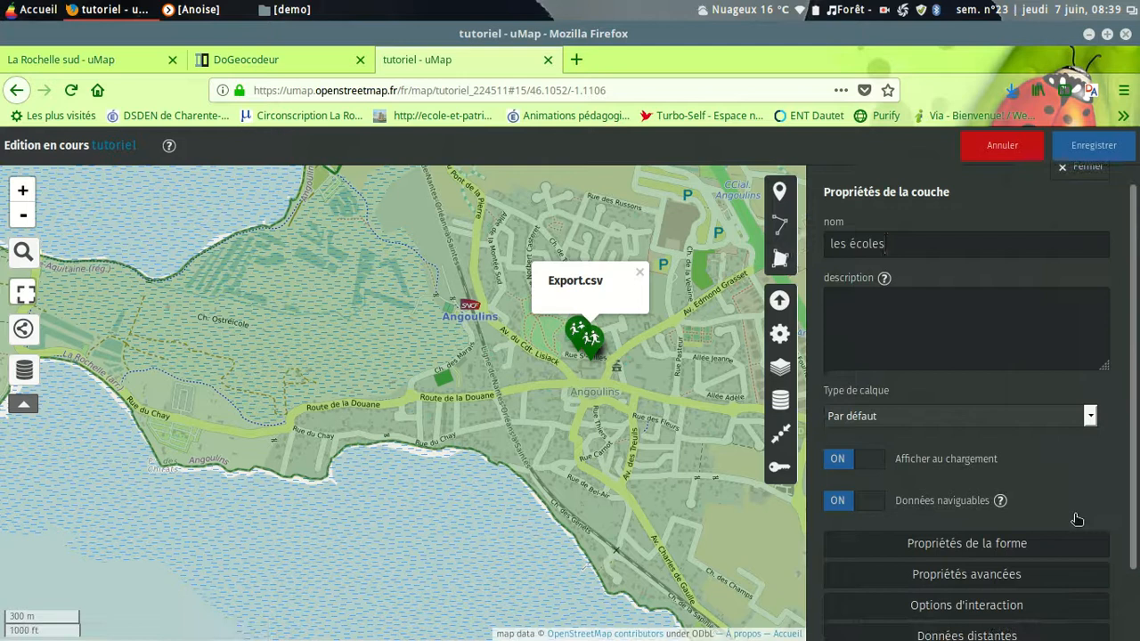
Step: Set the popup style of the "les écoles" layer to Tableau in its interaction options
scroll(1068, 512, "down", 2)
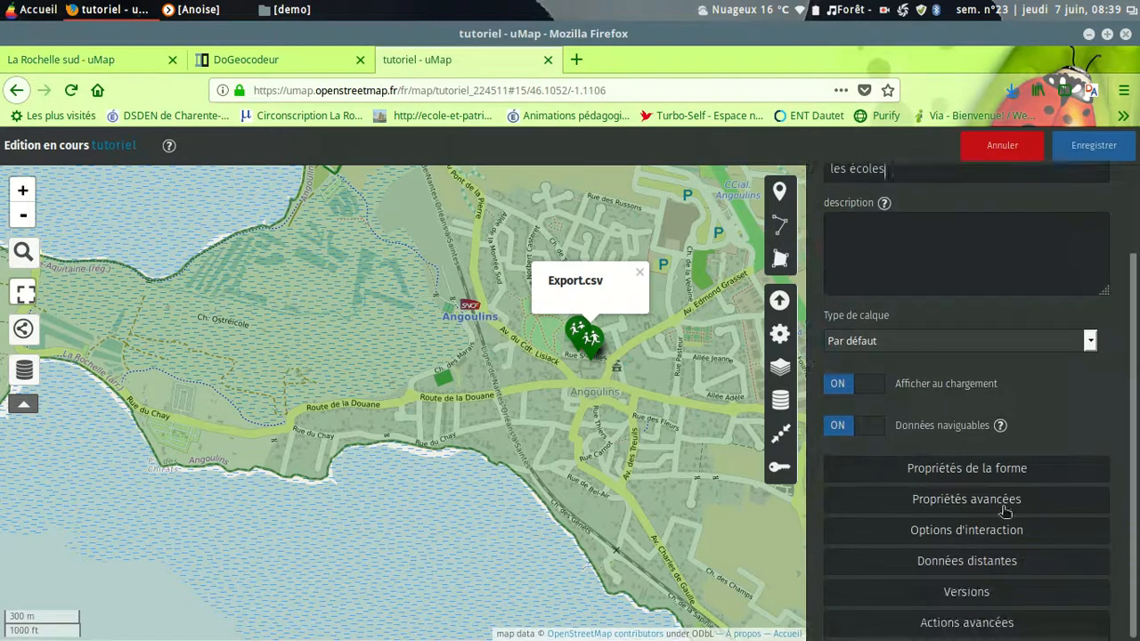
left_click(977, 532)
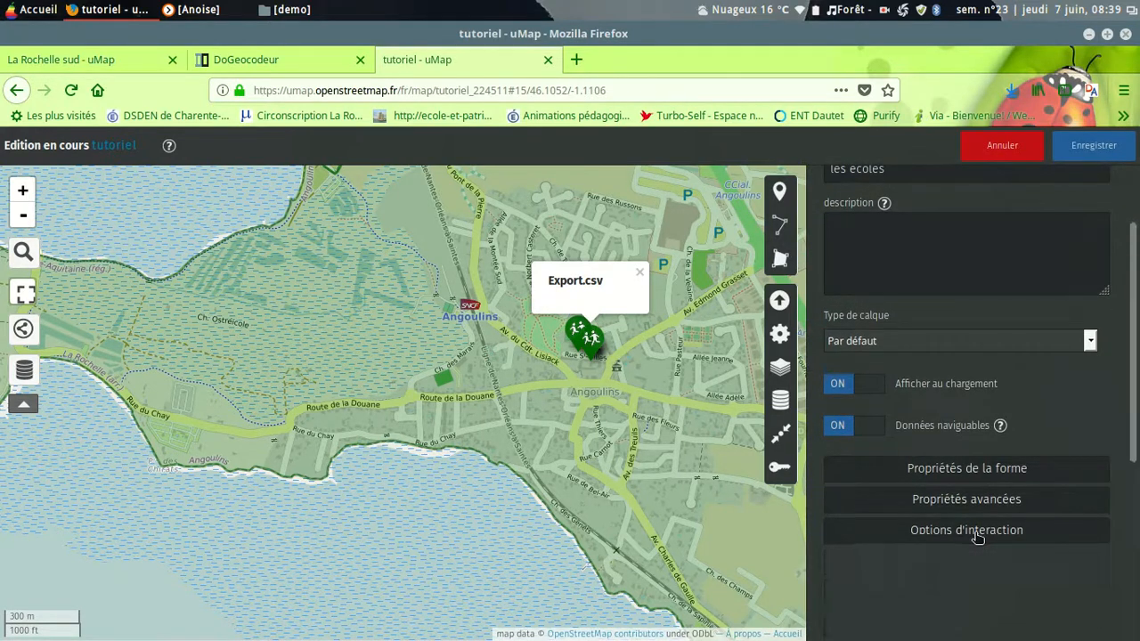
scroll(979, 525, "down", 3)
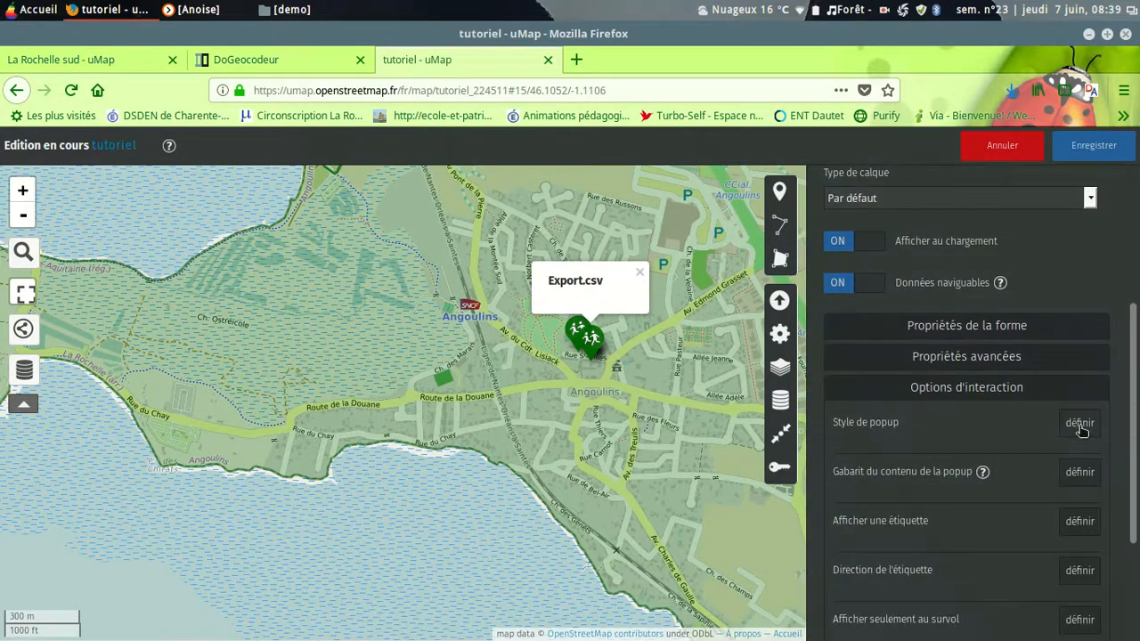
left_click(1079, 425)
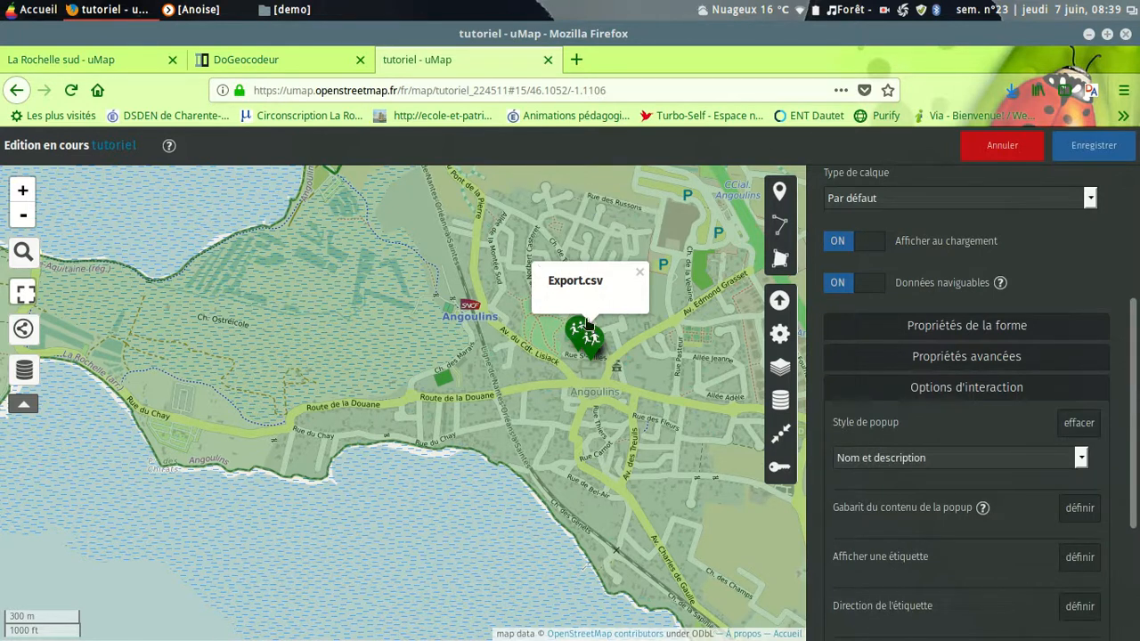
left_click(1082, 459)
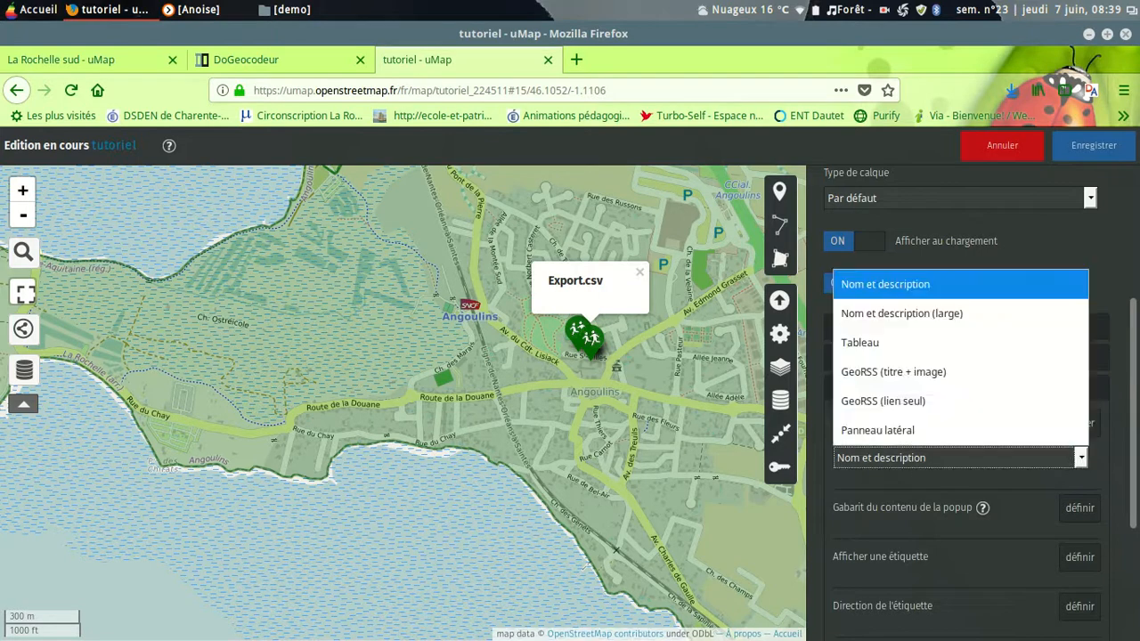
left_click(890, 353)
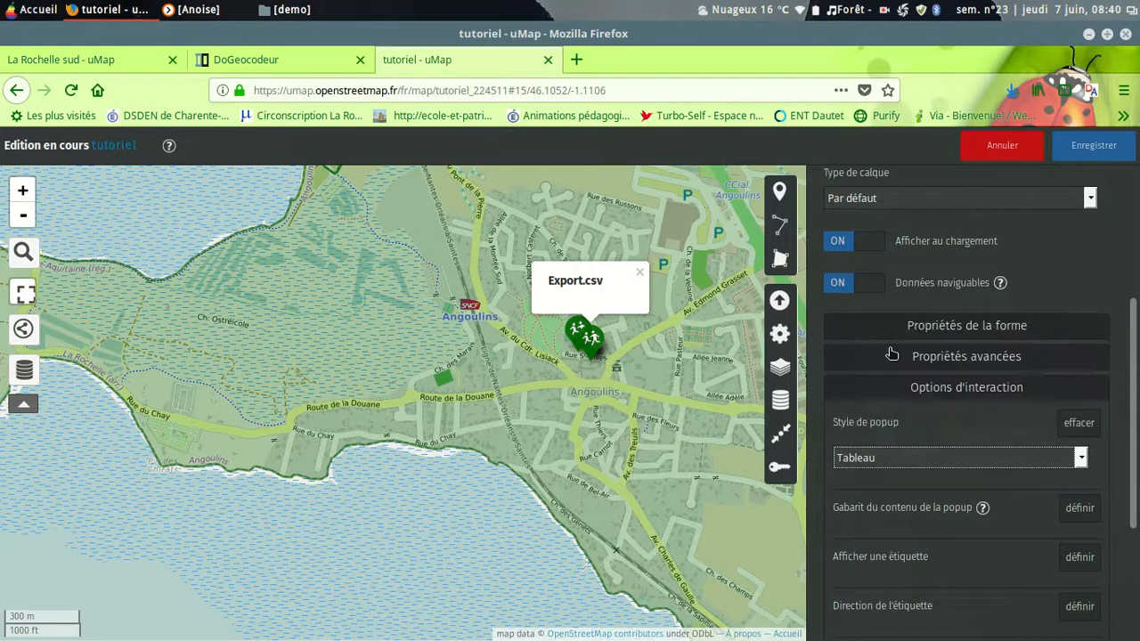
Step: Save the map and view the Angoulins school marker's popup outside edit mode
left_click(1096, 149)
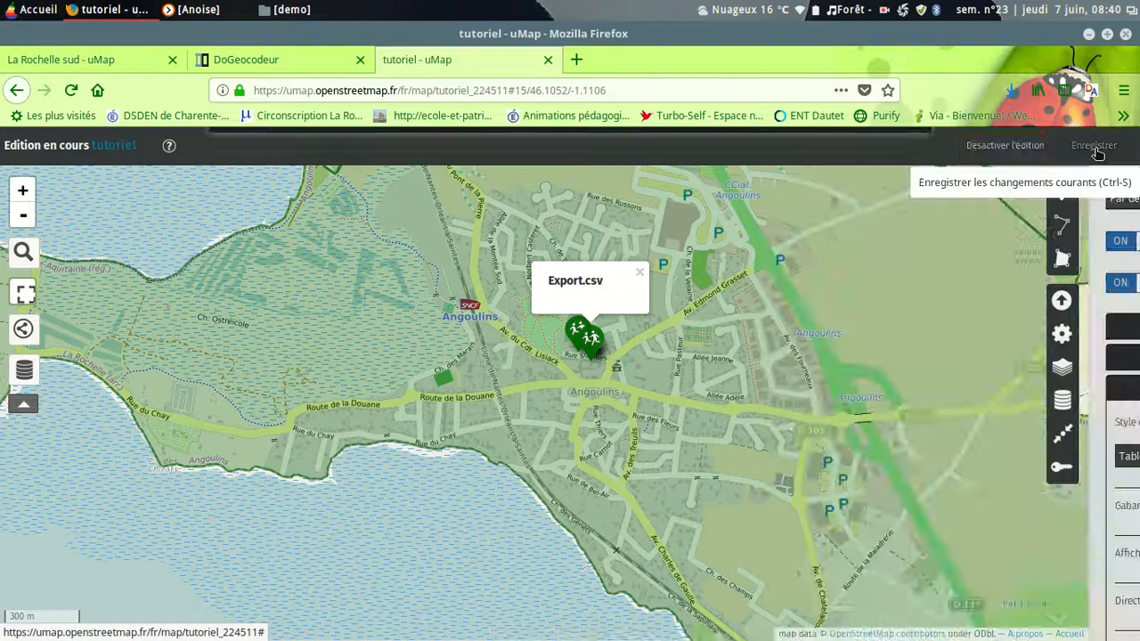
left_click(1023, 145)
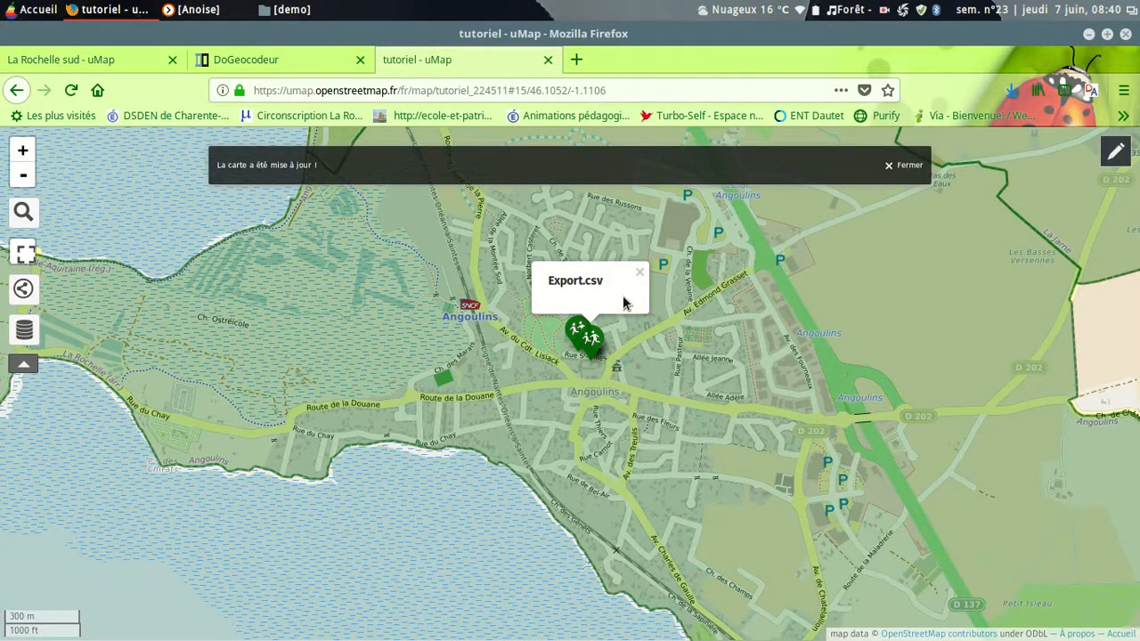
left_click(589, 338)
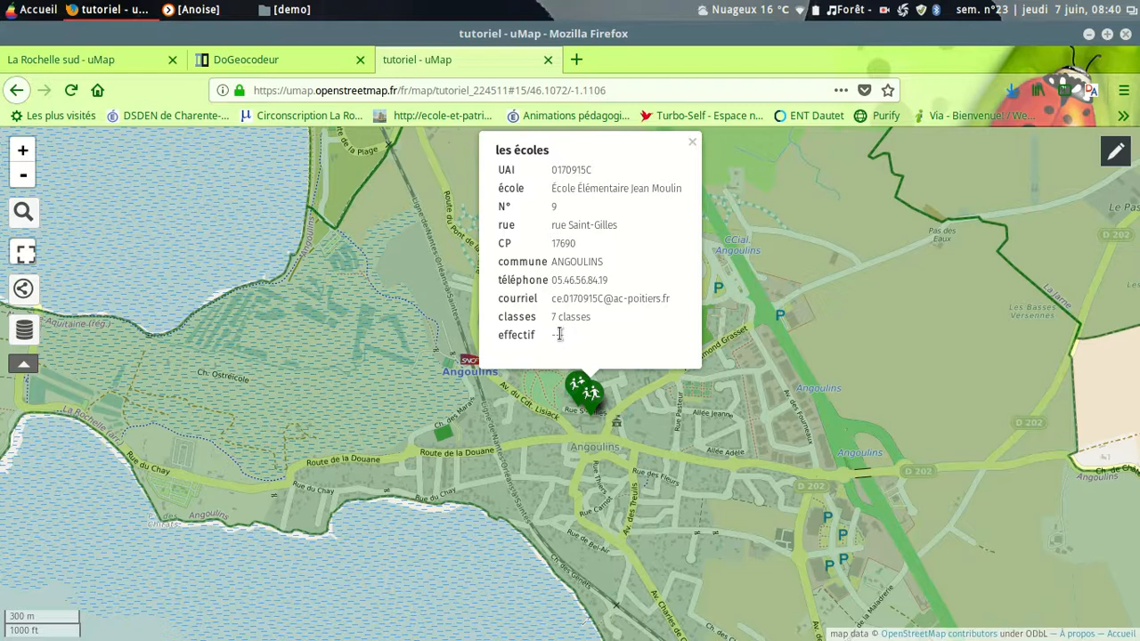
Step: Set the effectif of the first ANGOULINS school to 180 in the "les écoles" data table and save the map
left_click(1118, 152)
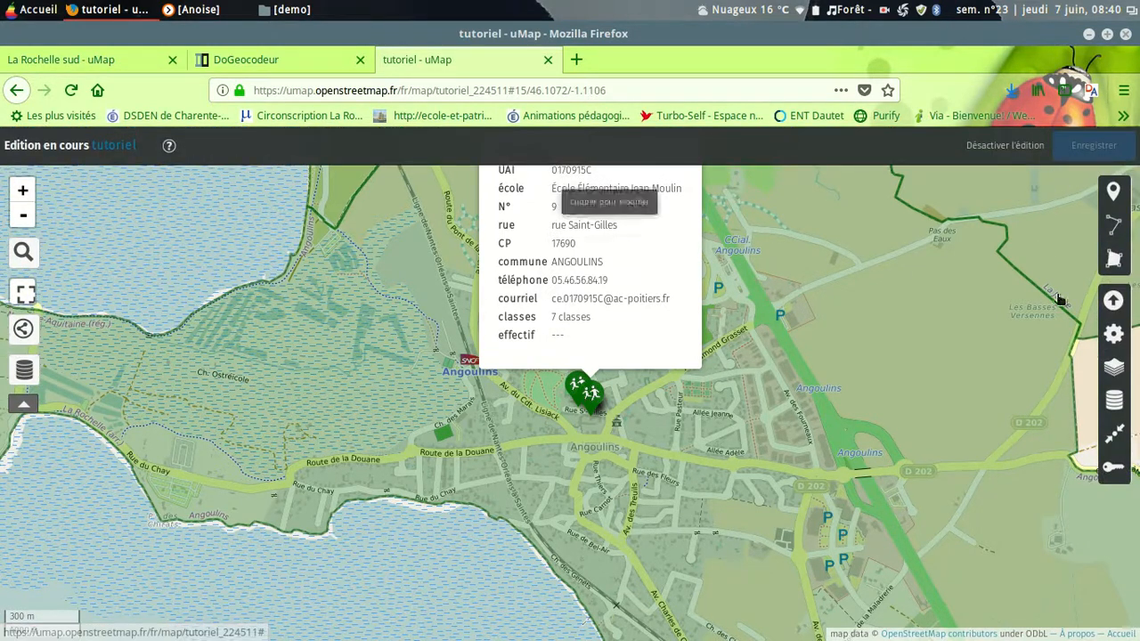
left_click(1113, 401)
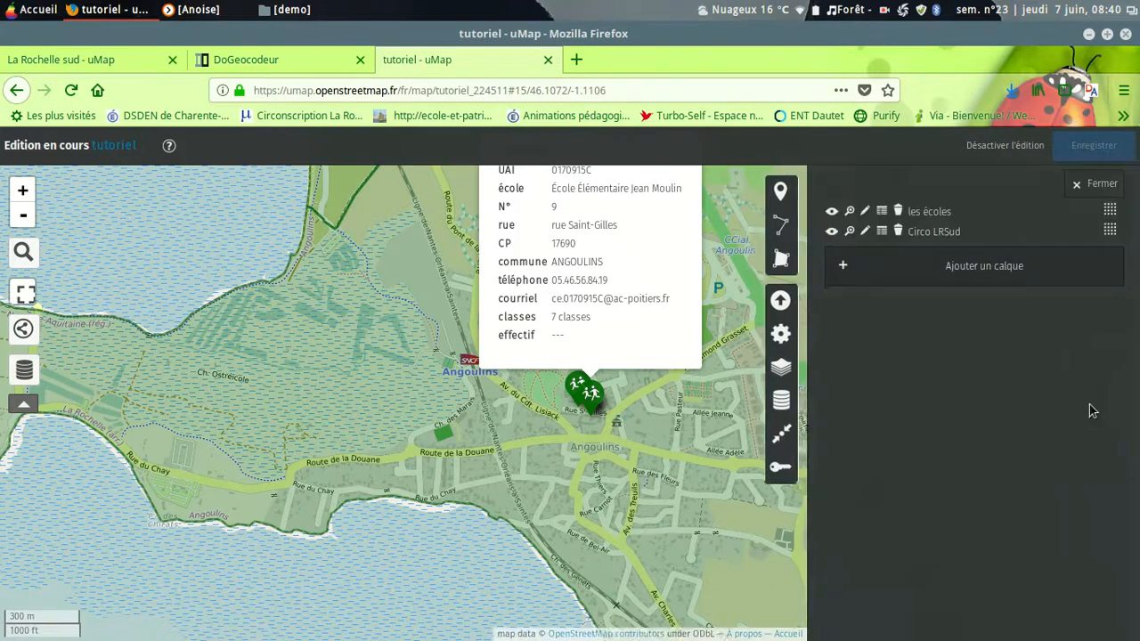
left_click(882, 214)
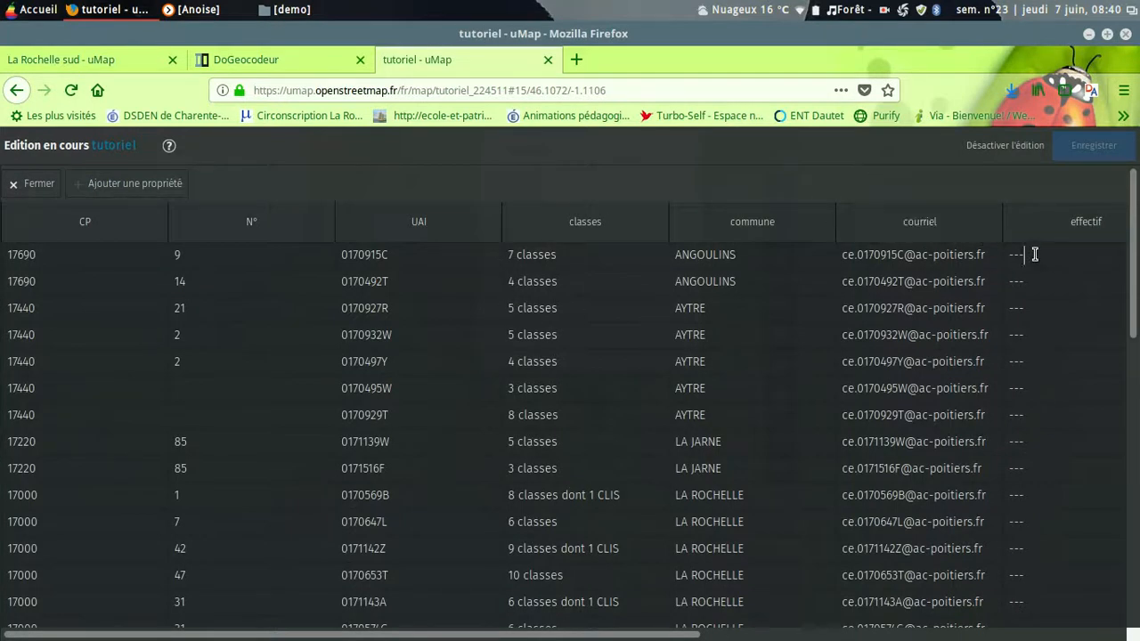
left_click_drag(1035, 255, 996, 249)
type("180")
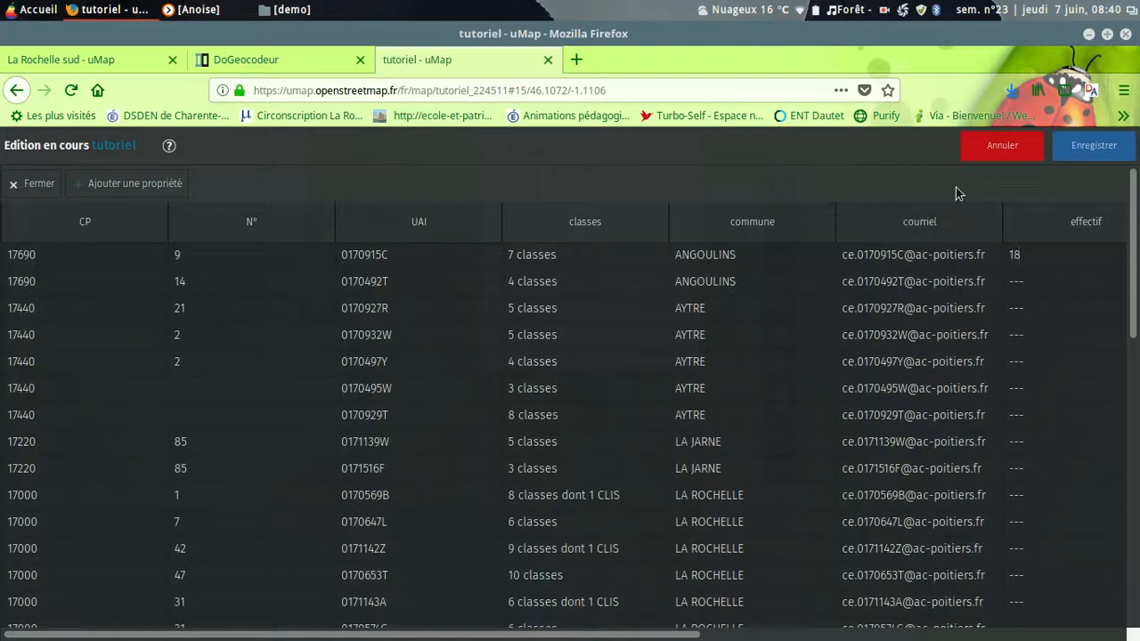
left_click(1109, 150)
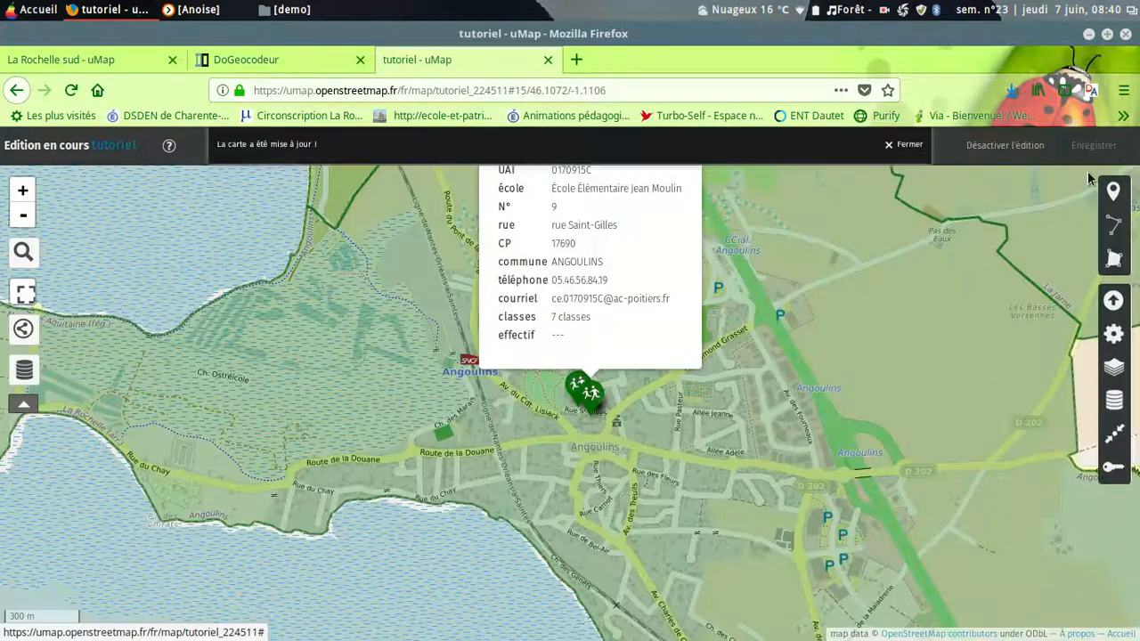
Step: Leave edit mode to check the effectif in the Angoulins school's popup, and close the popup
scroll(846, 346, "up", 1)
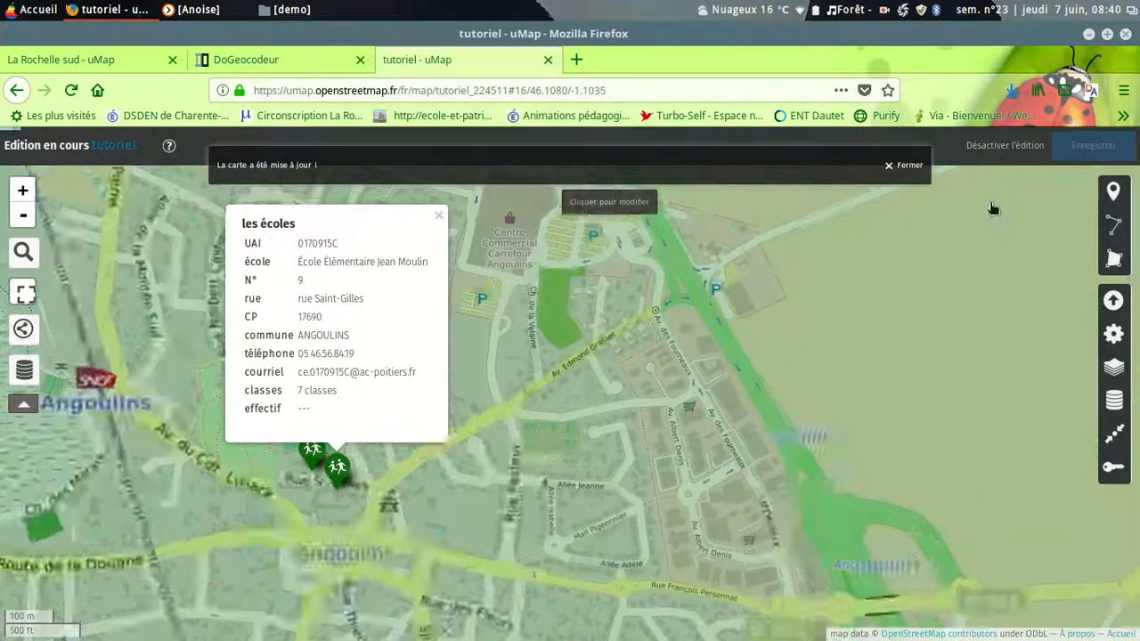
left_click(996, 145)
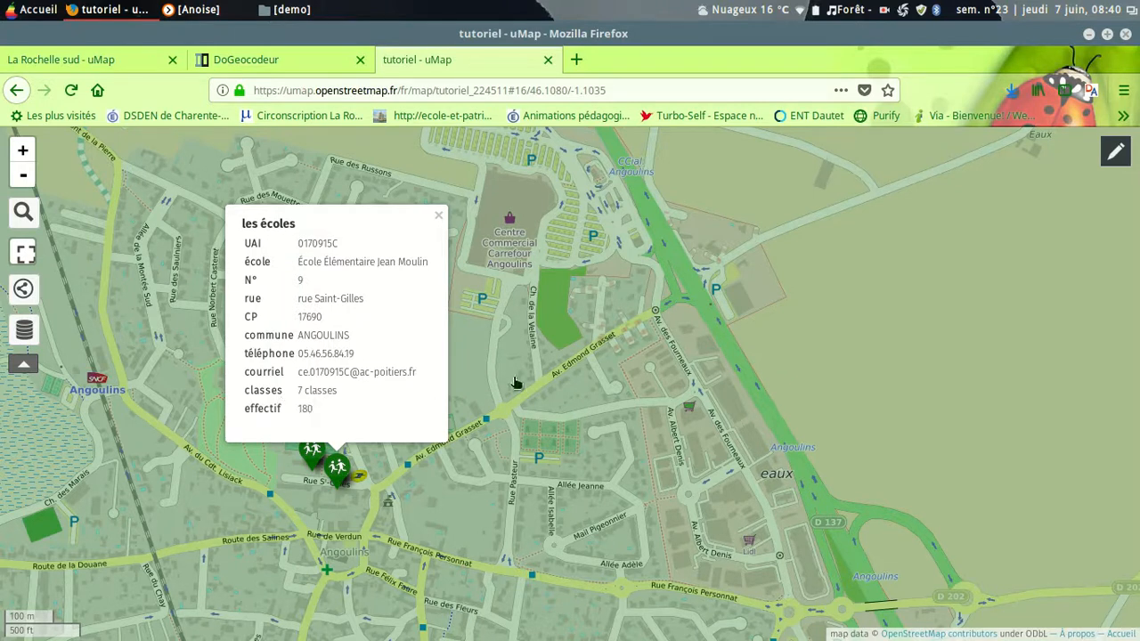
left_click(437, 217)
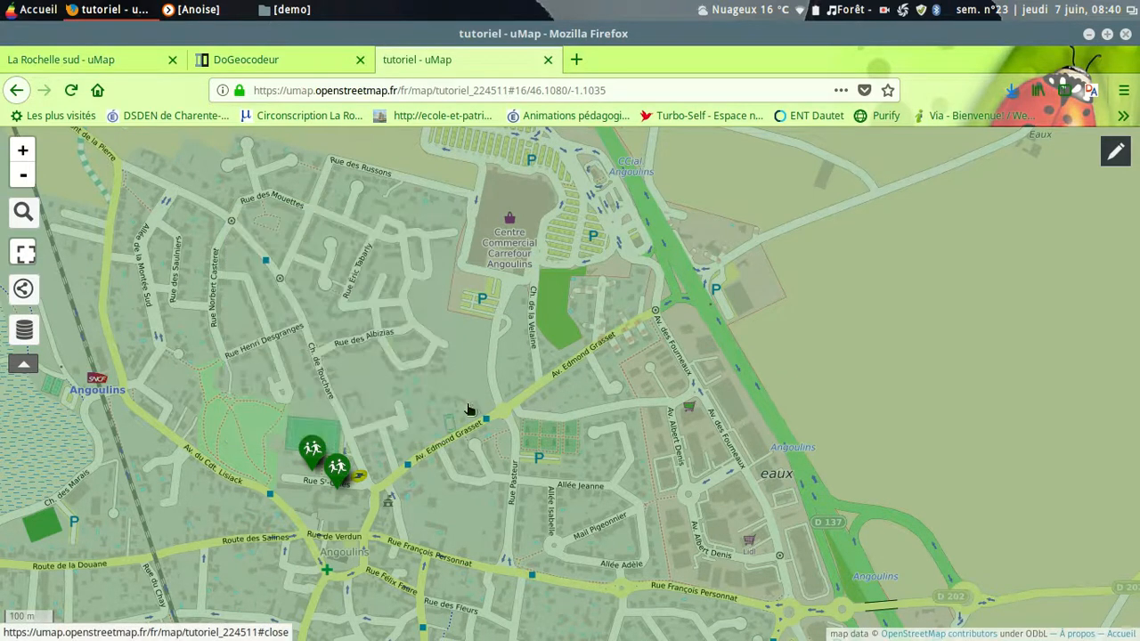
Step: Find the two Le Prieuré school markers in La Rochelle and inspect the popup of École Maternelle Le Prieuré
scroll(465, 445, "down", 3)
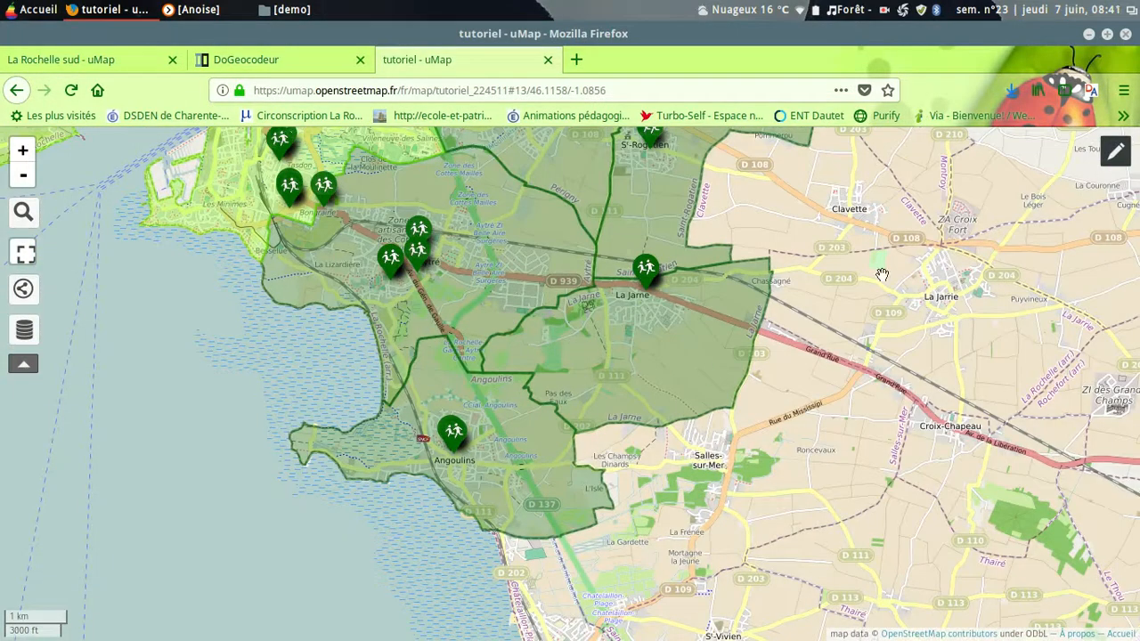
left_click_drag(882, 274, 1001, 433)
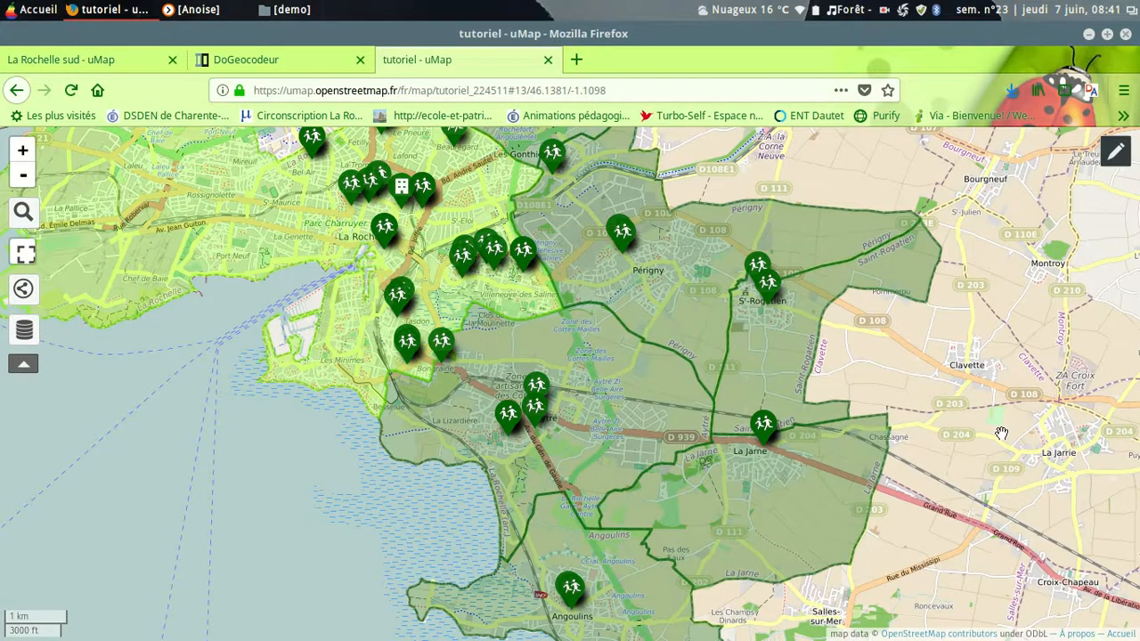
left_click_drag(699, 183, 807, 419)
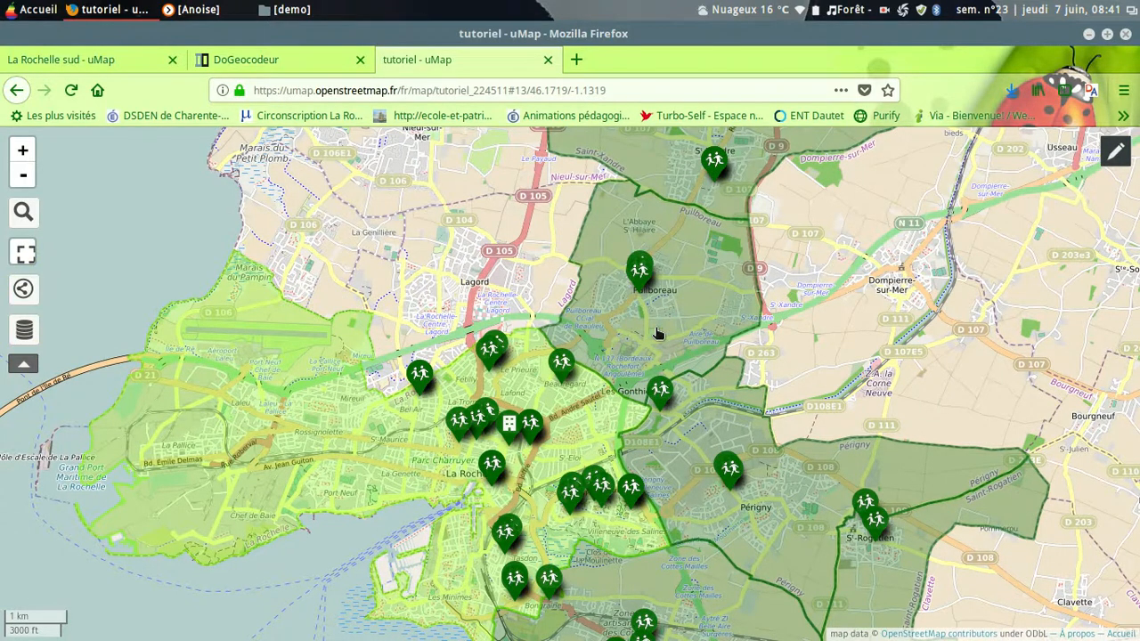
scroll(516, 376, "up", 2)
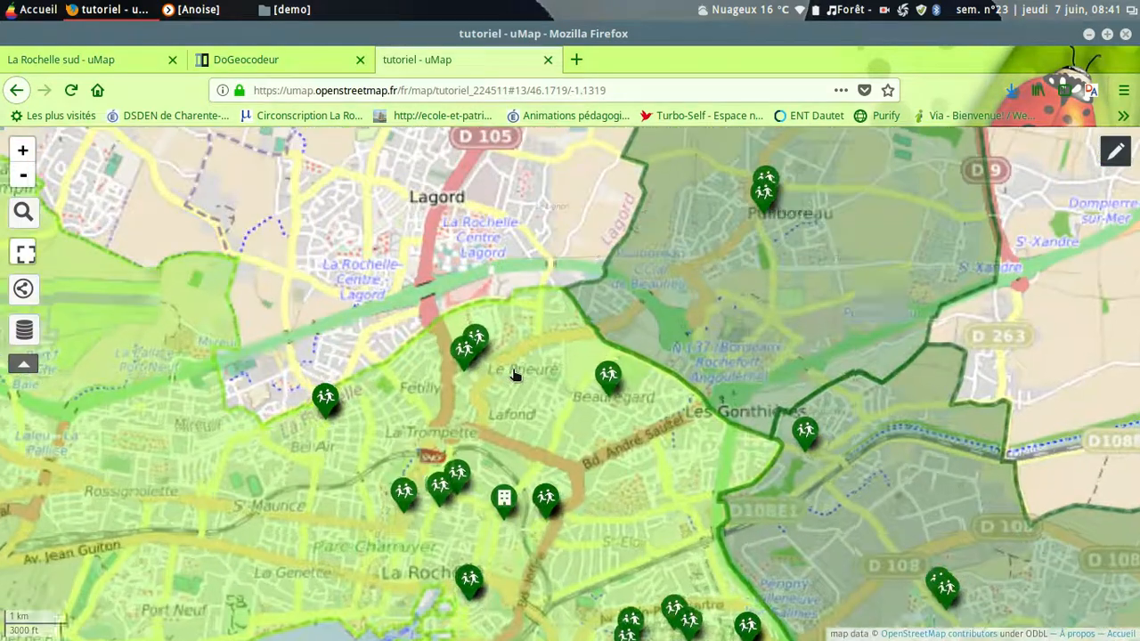
scroll(515, 376, "up", 2)
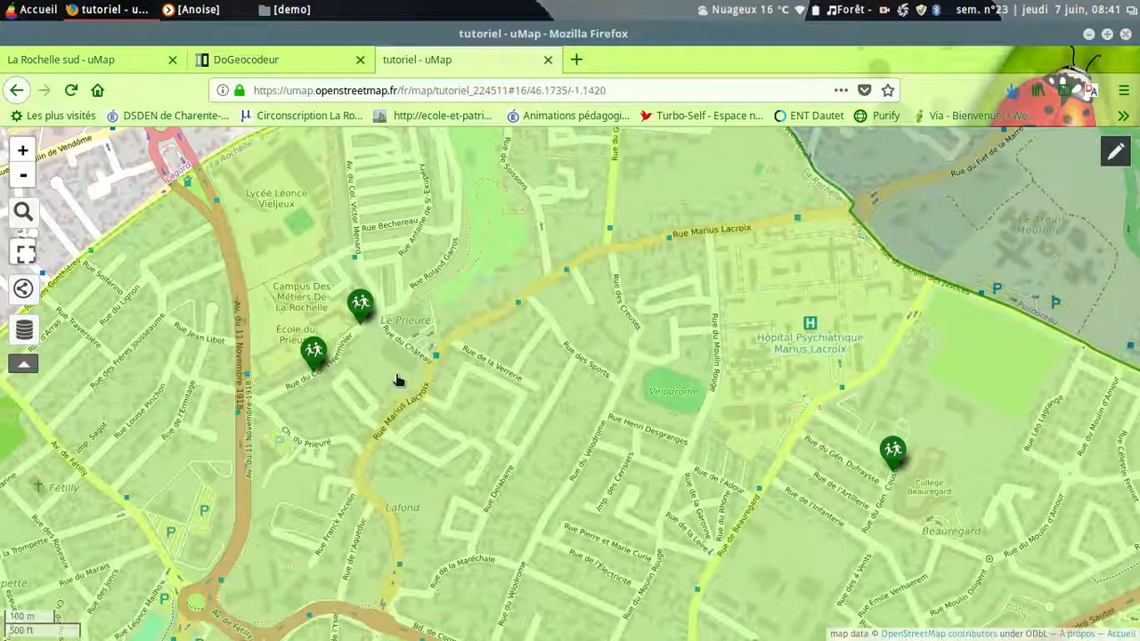
left_click_drag(400, 376, 443, 379)
scroll(445, 381, "up", 1)
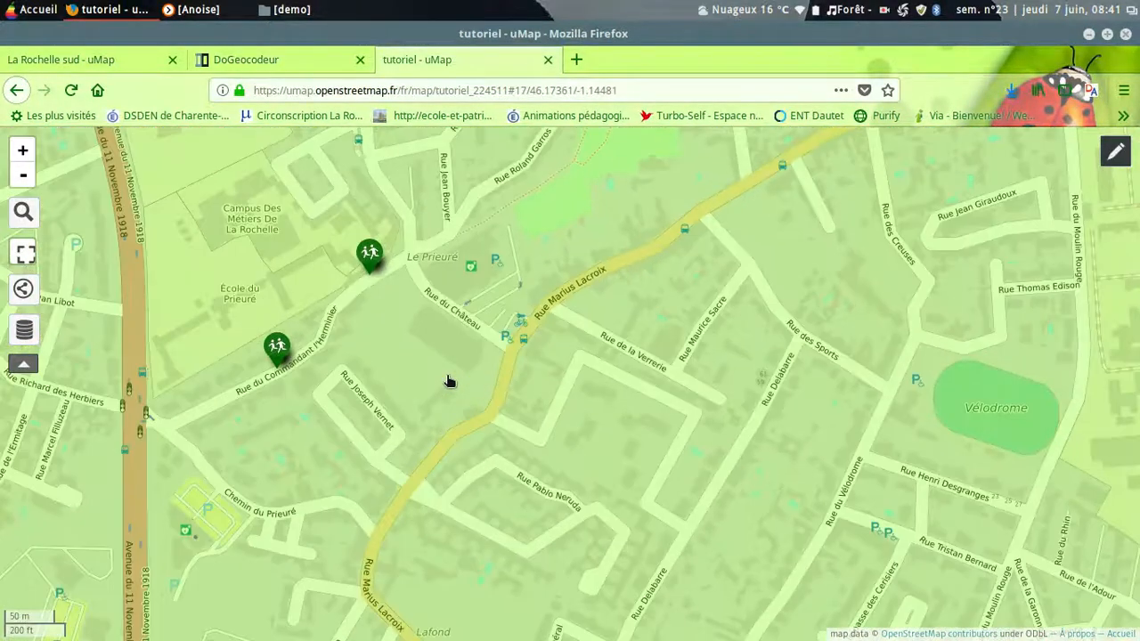
left_click(370, 255)
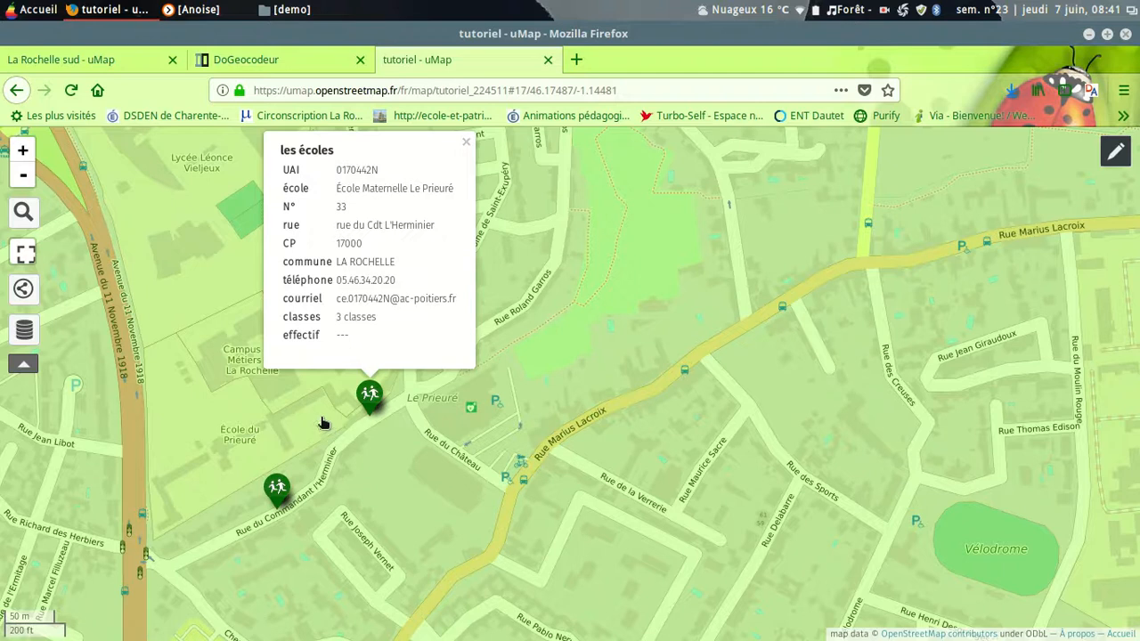
left_click(468, 144)
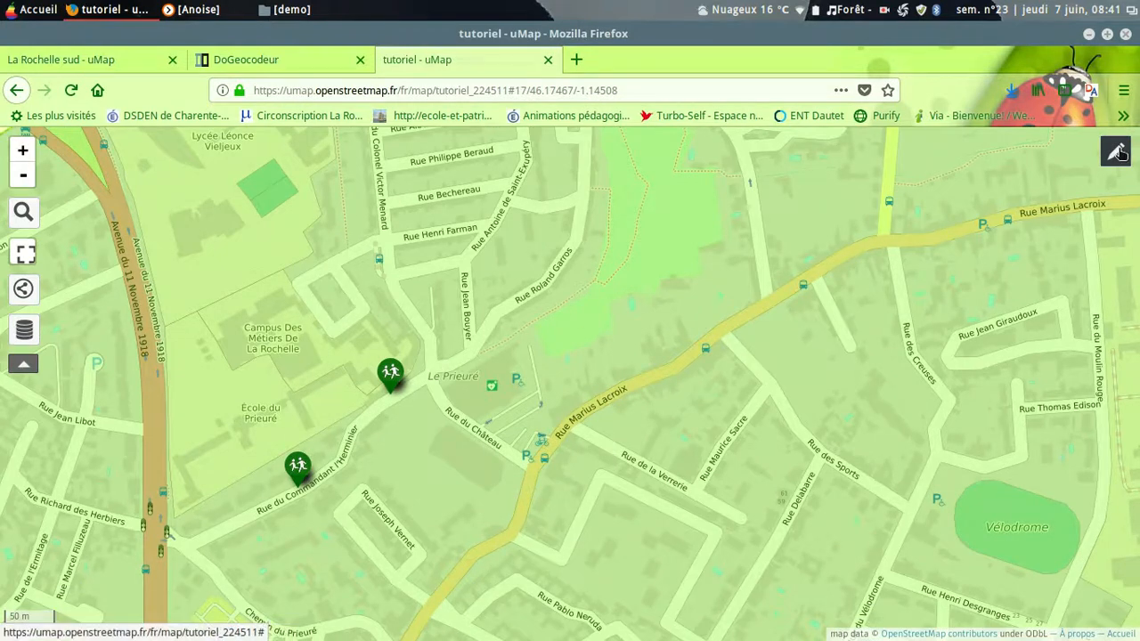
Step: Reactivate editing, move both Le Prieuré markers from the street onto the school grounds, and save the map
left_click(1120, 149)
left_click(392, 377)
mouse_move(392, 378)
left_mouse_down()
mouse_move(259, 431)
mouse_move(227, 461)
mouse_move(304, 441)
mouse_move(335, 394)
left_mouse_up()
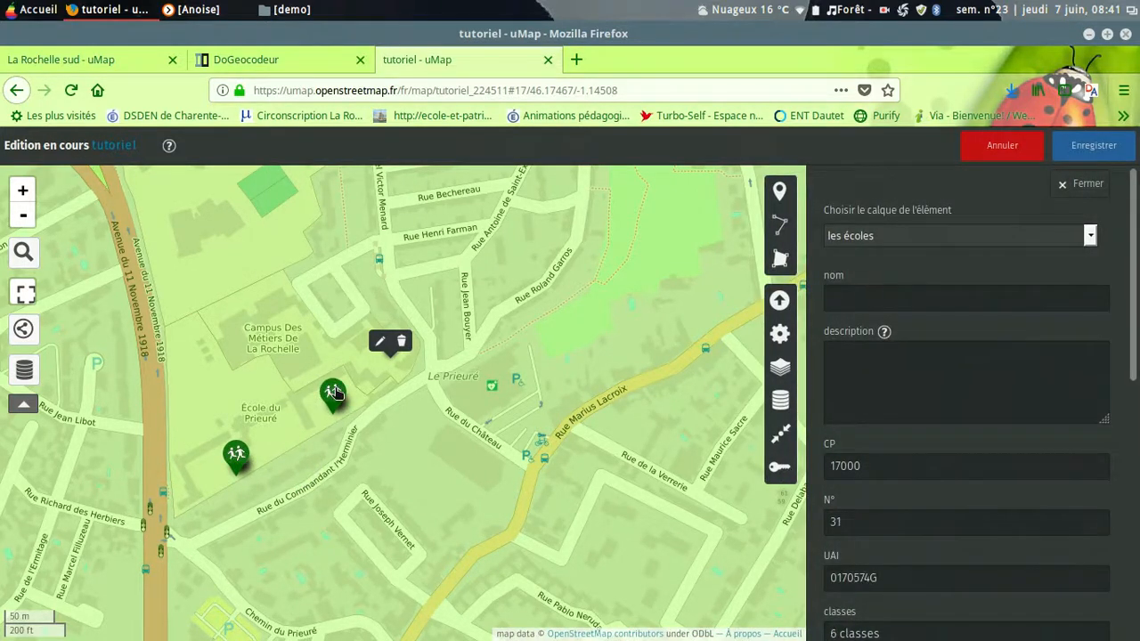
left_click(1088, 150)
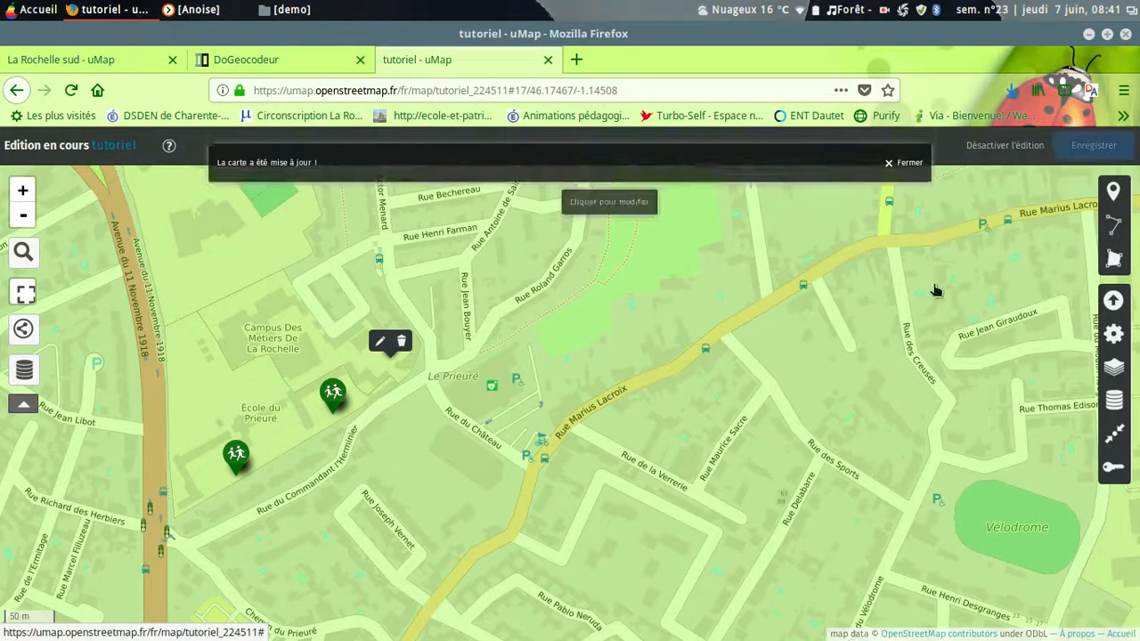
left_click(890, 167)
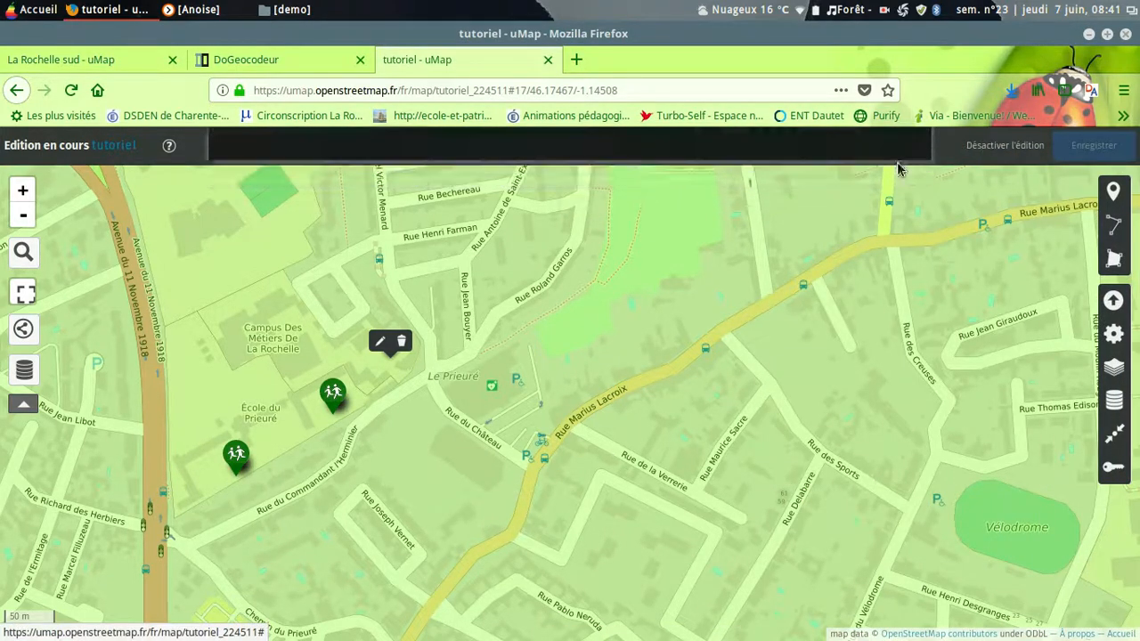
Step: Deactivate editing with the school markers of La Rochelle and its neighbouring communes in view
scroll(563, 431, "down", 1)
scroll(564, 431, "down", 3)
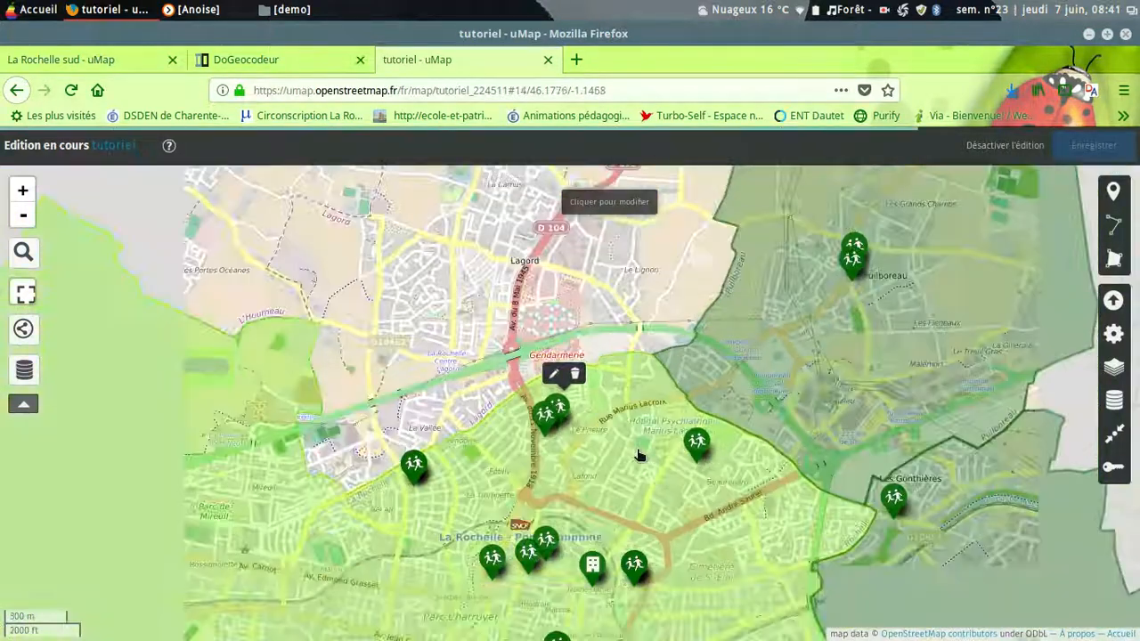
scroll(640, 455, "down", 1)
left_click_drag(865, 490, 688, 301)
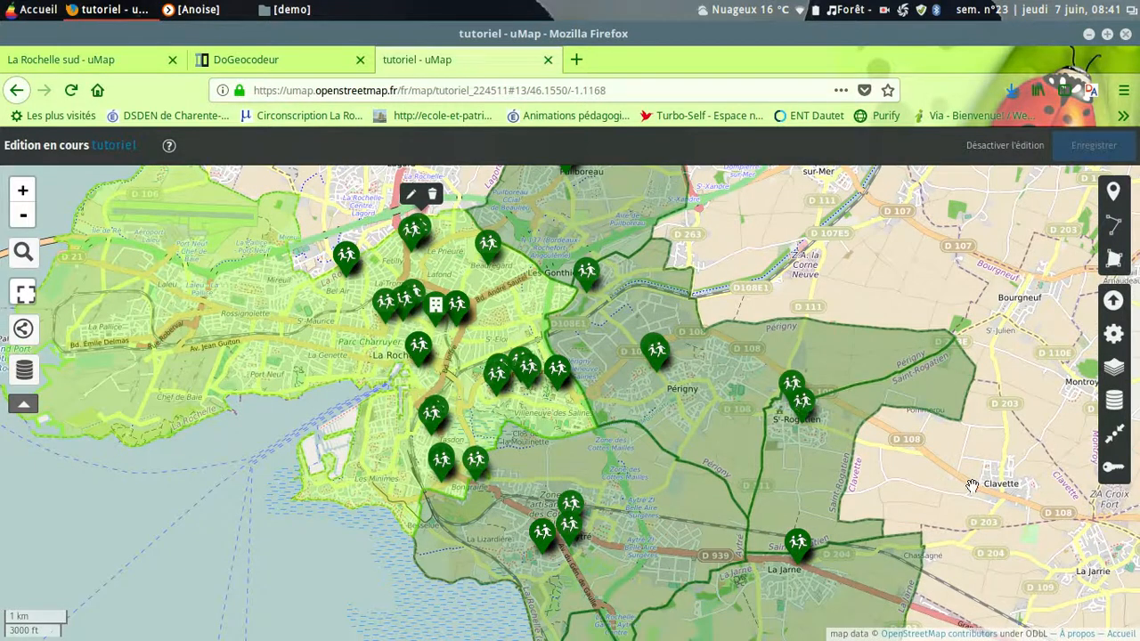
left_click(1015, 146)
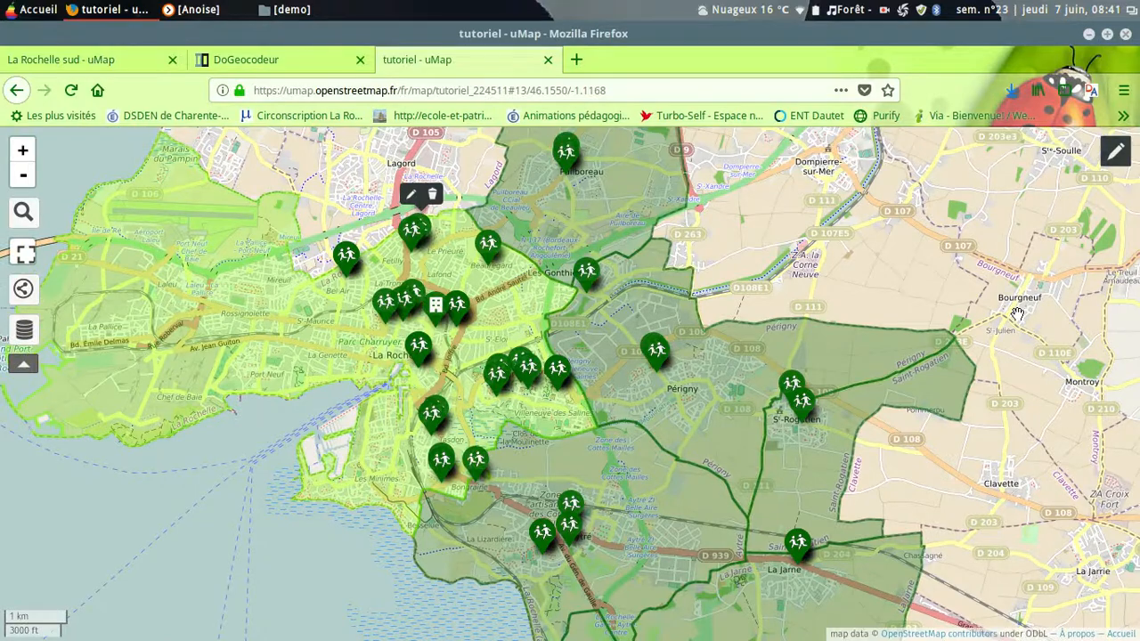